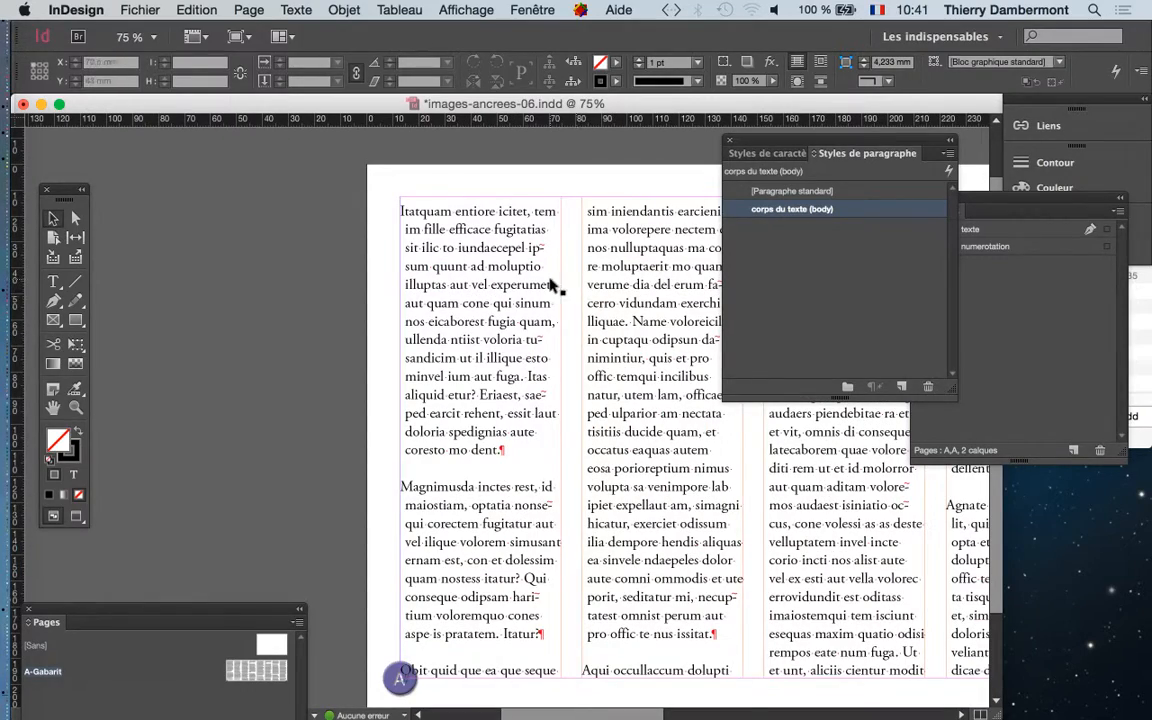
# Open the paragraph style "corps du texte (body)" for editing and set its alignment to Justifier à gauche
pyautogui.moveTo(548, 283); pyautogui.dragTo(296, 249)
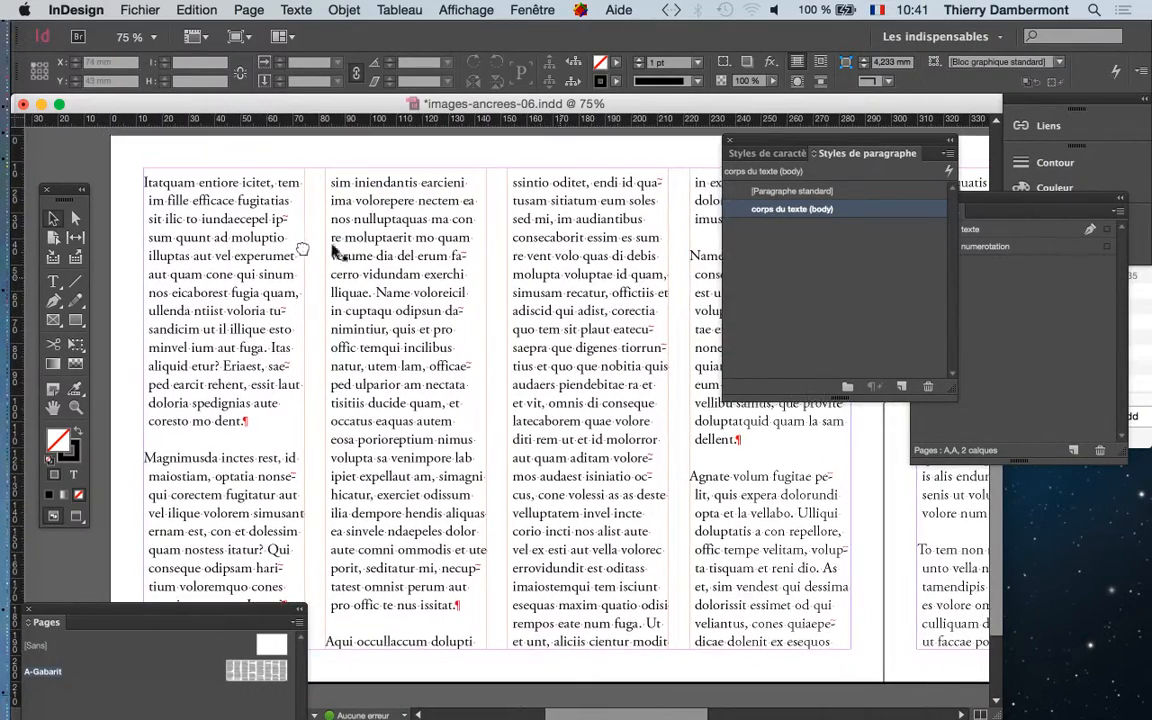
pyautogui.doubleClick(810, 208)
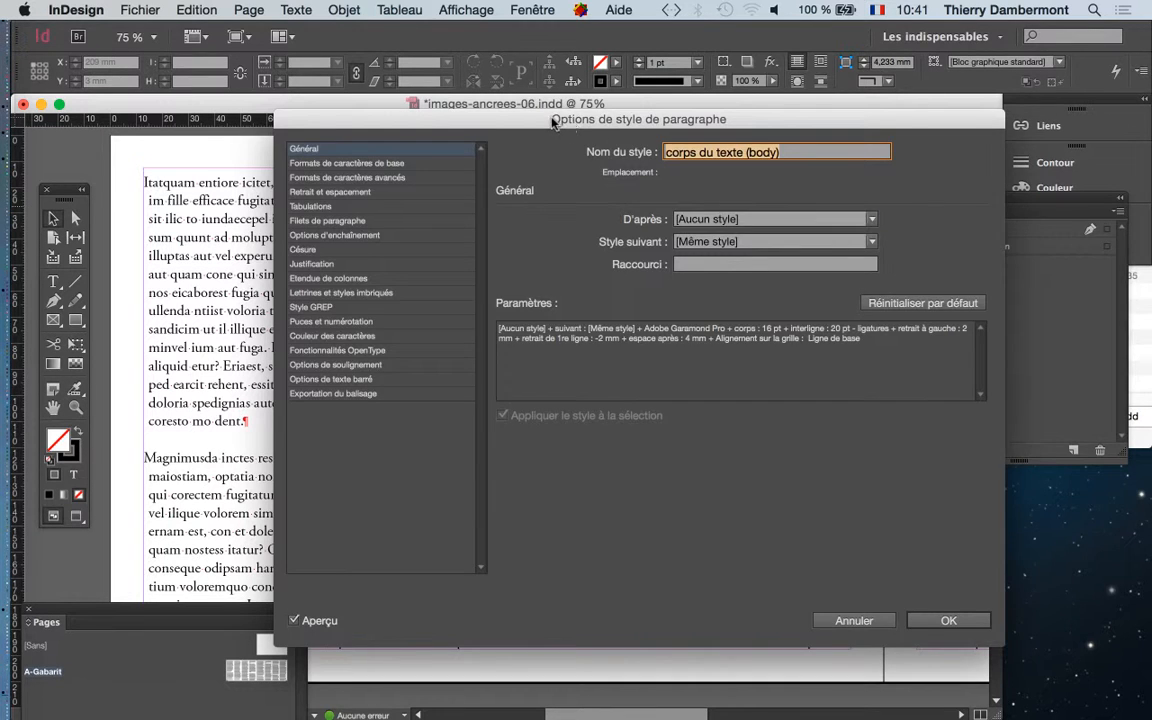
pyautogui.moveTo(553, 122); pyautogui.dragTo(805, 118)
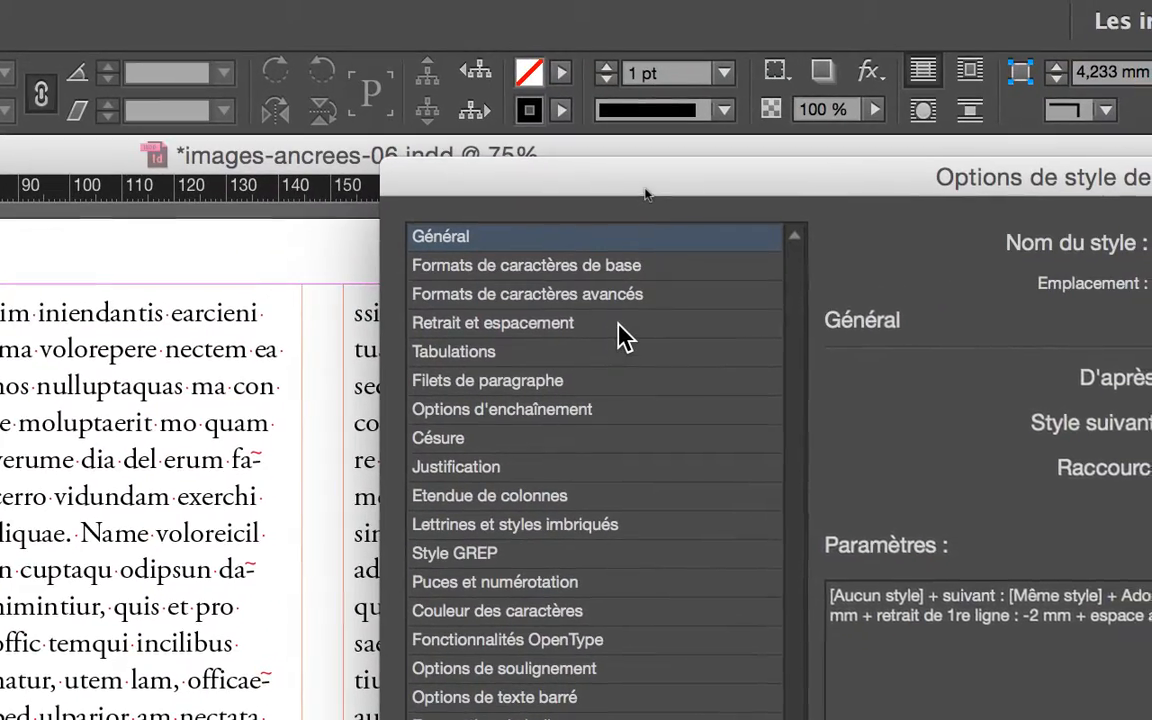
pyautogui.click(630, 314)
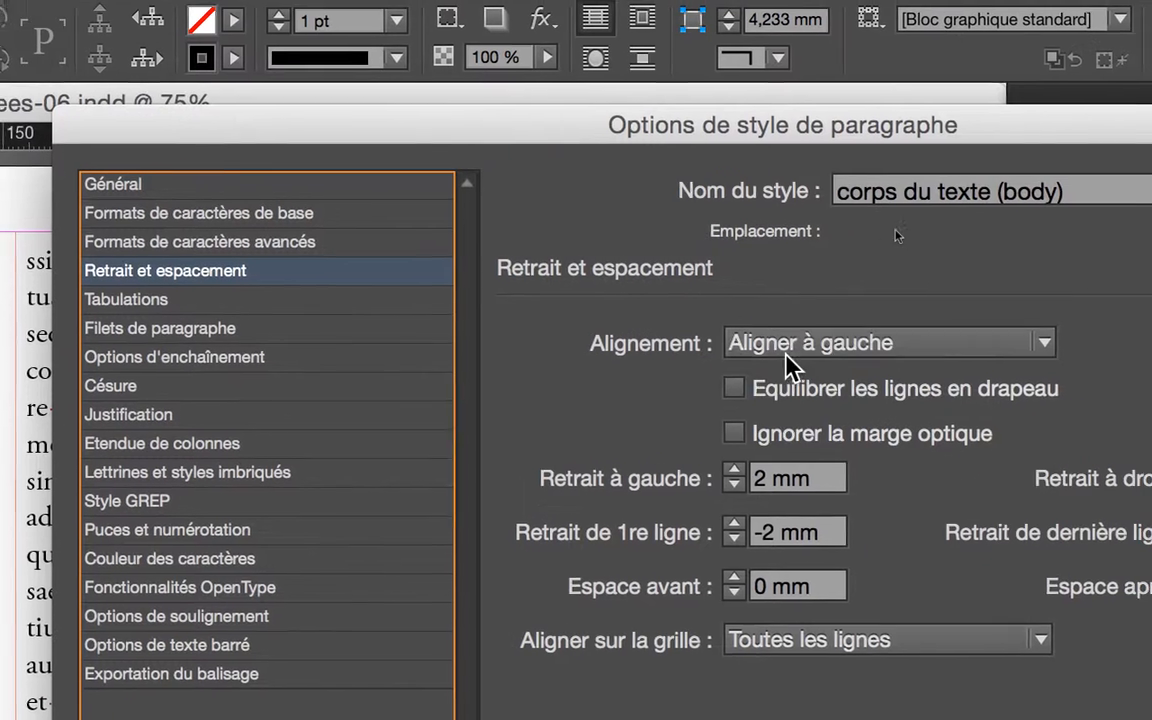
pyautogui.click(795, 350)
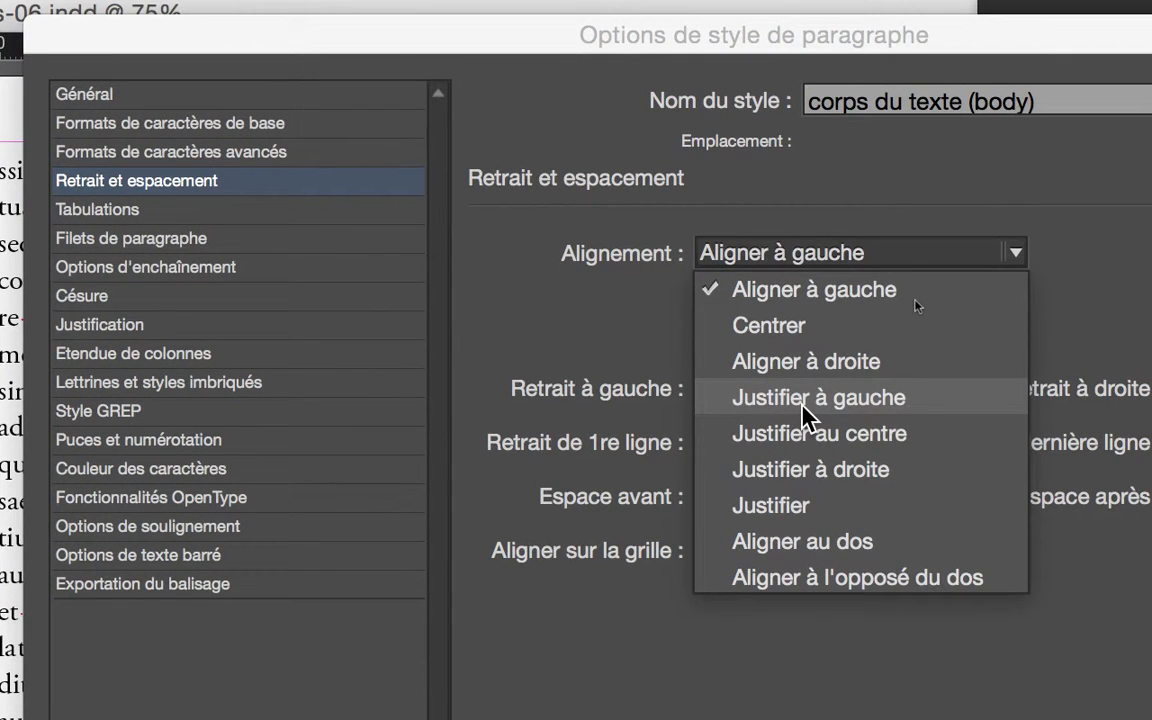
pyautogui.click(806, 400)
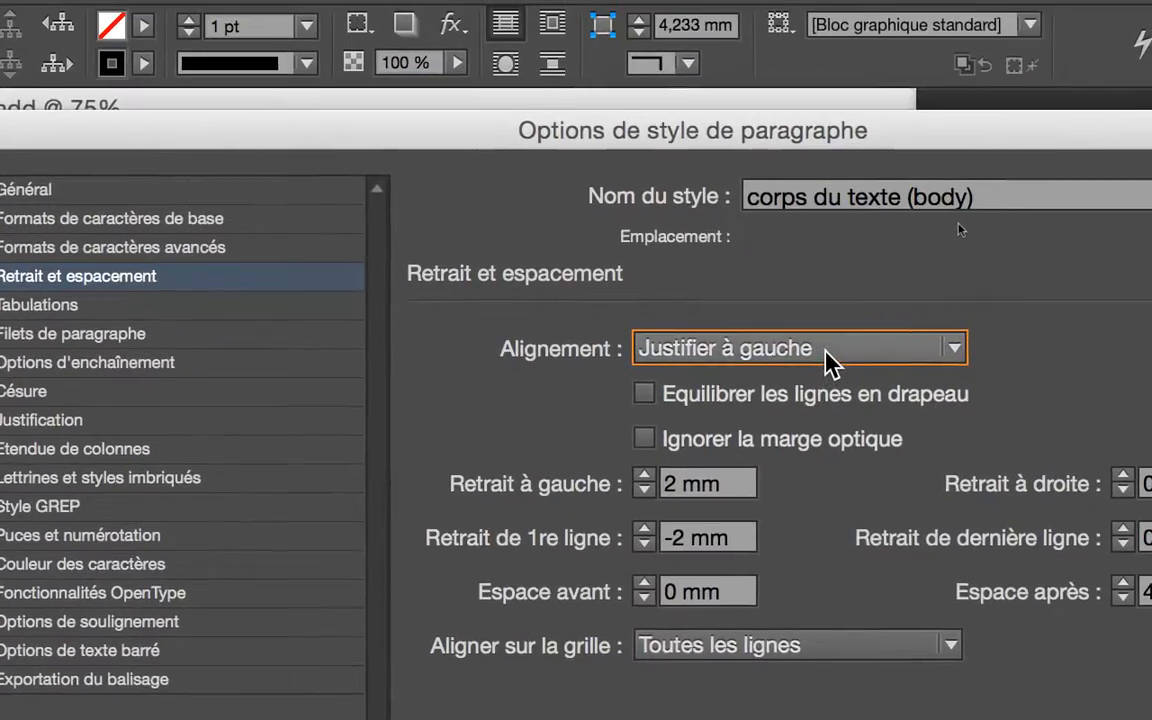
# Try the Justifier à droite, Justifier au centre and Justifier alignments for the style, returning to Justifier à gauche
pyautogui.click(828, 350)
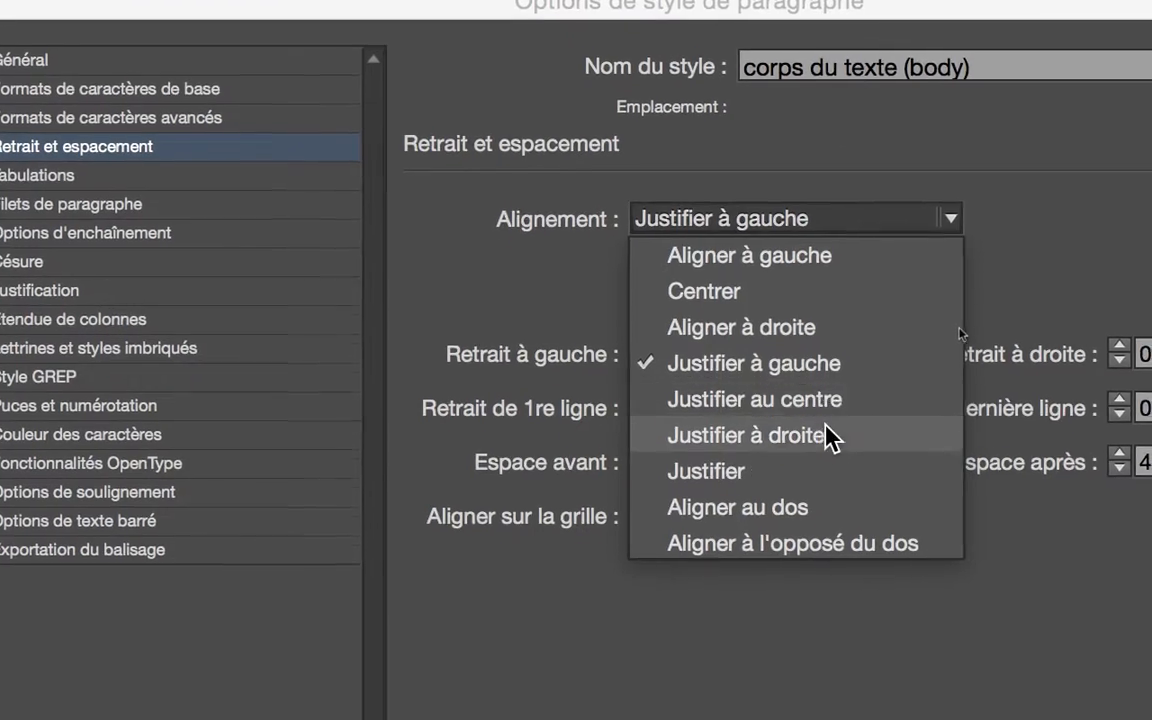
pyautogui.click(828, 437)
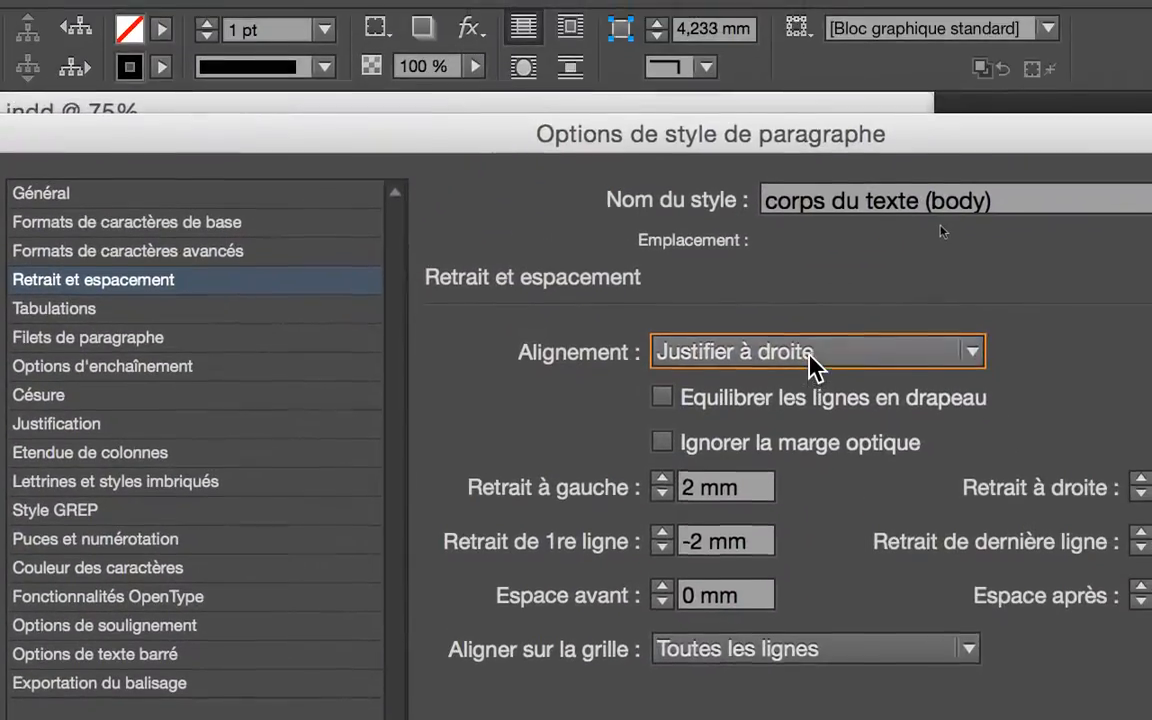
pyautogui.click(812, 365)
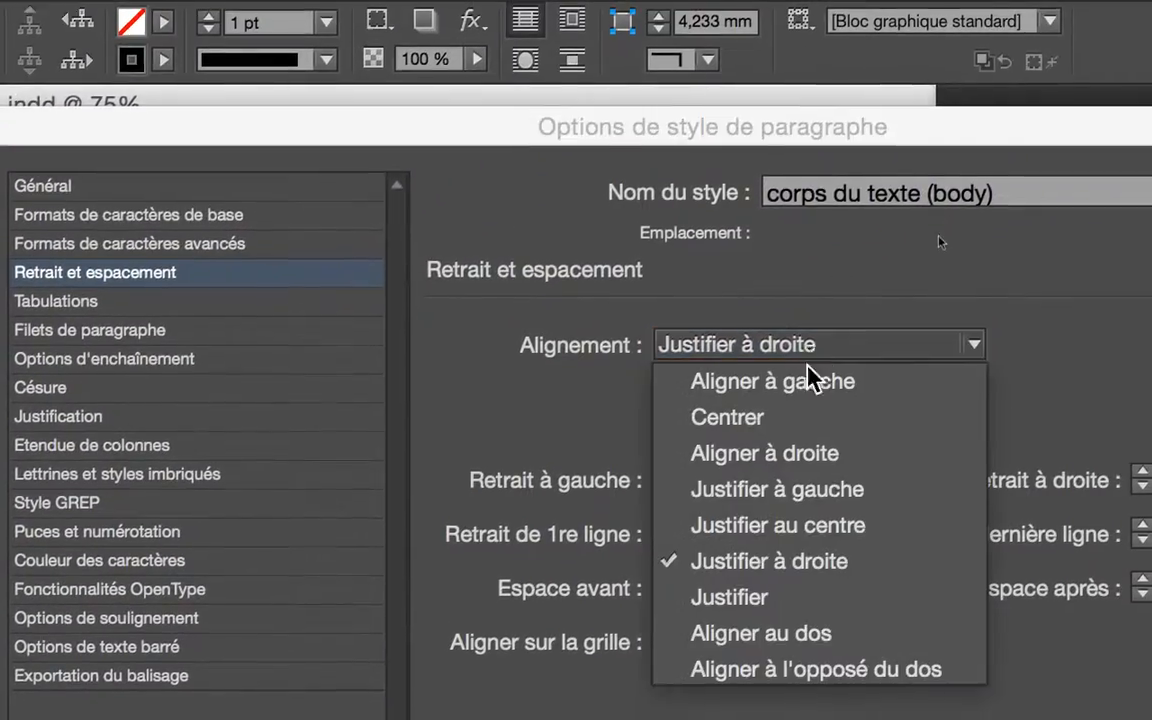
pyautogui.click(810, 422)
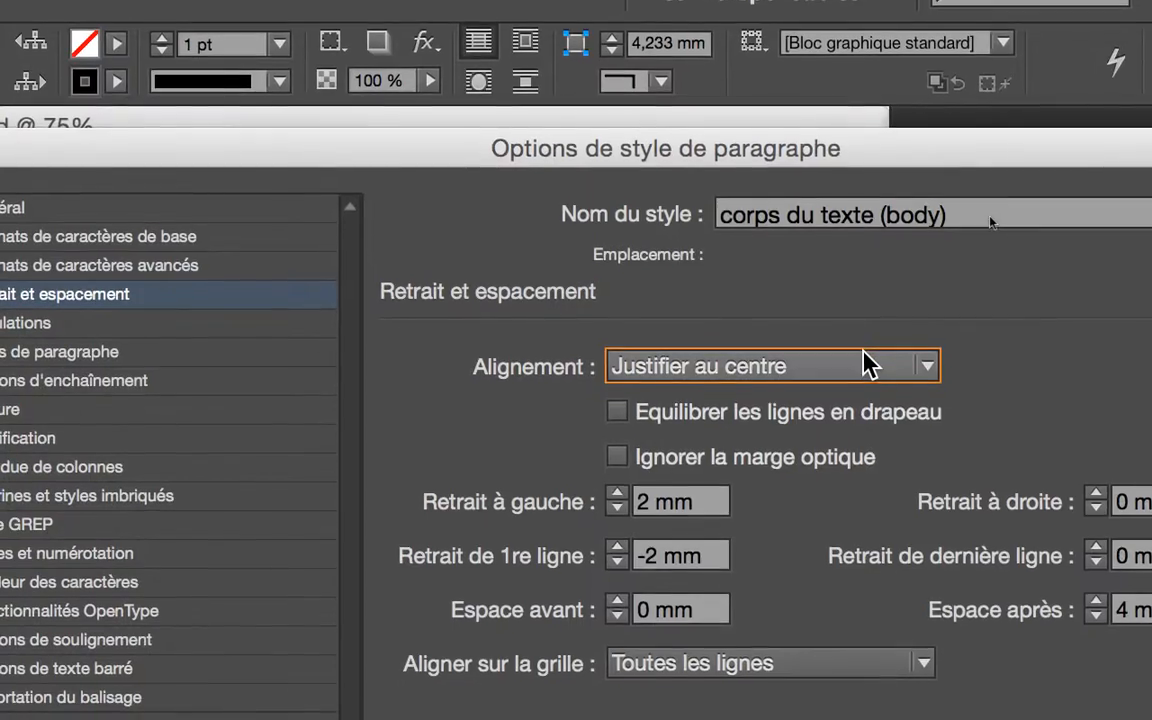
pyautogui.click(869, 363)
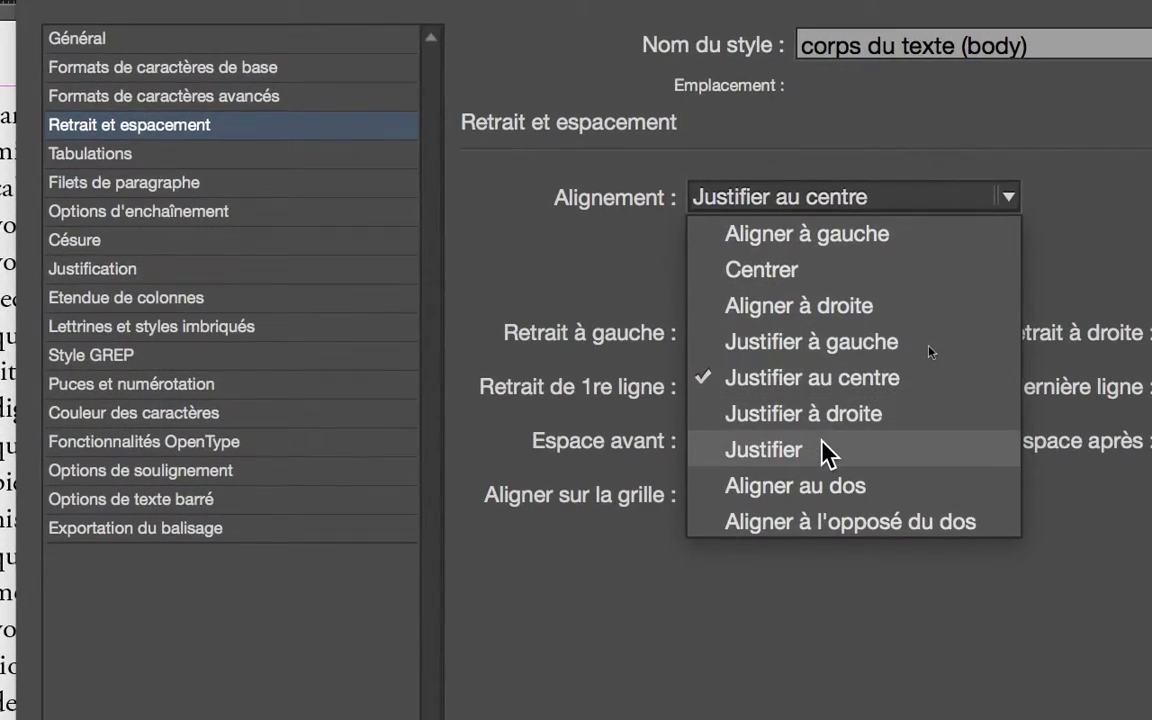
pyautogui.click(823, 449)
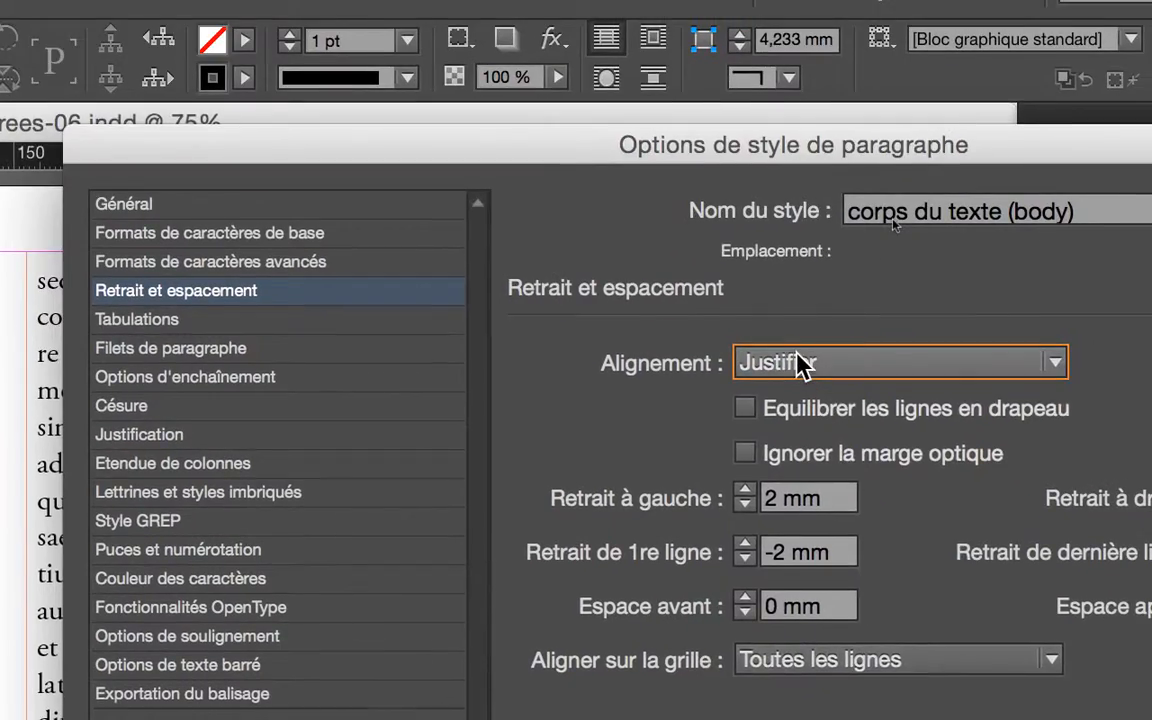
pyautogui.click(800, 360)
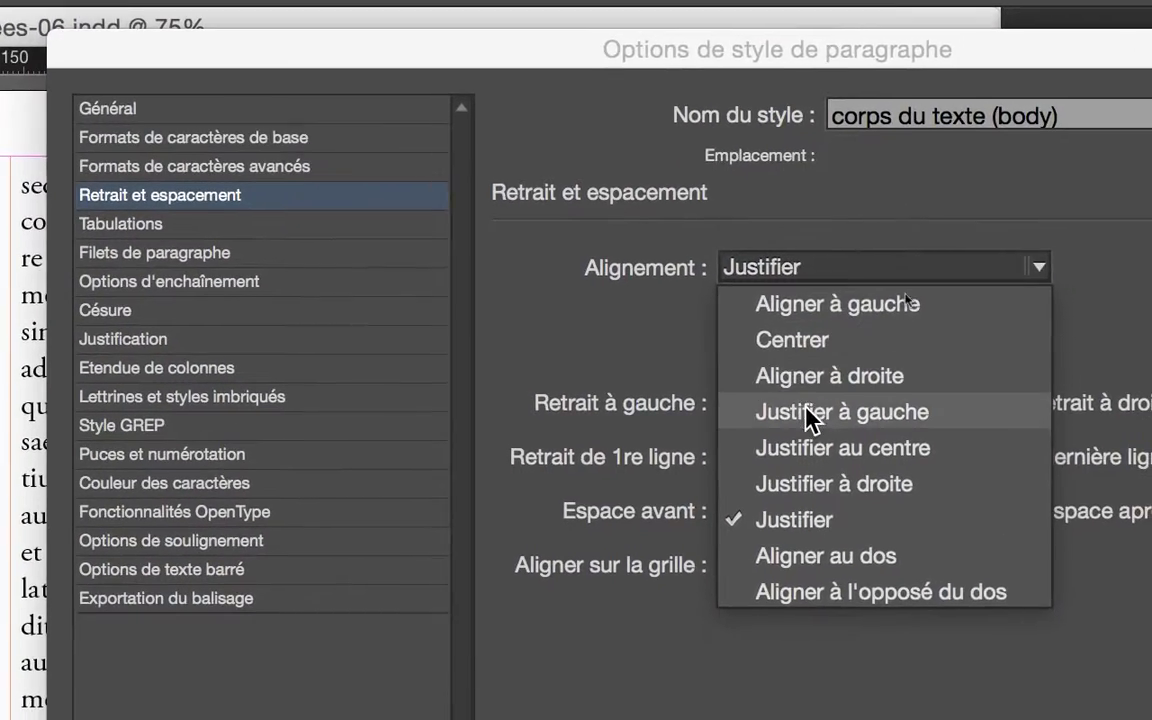
pyautogui.click(805, 502)
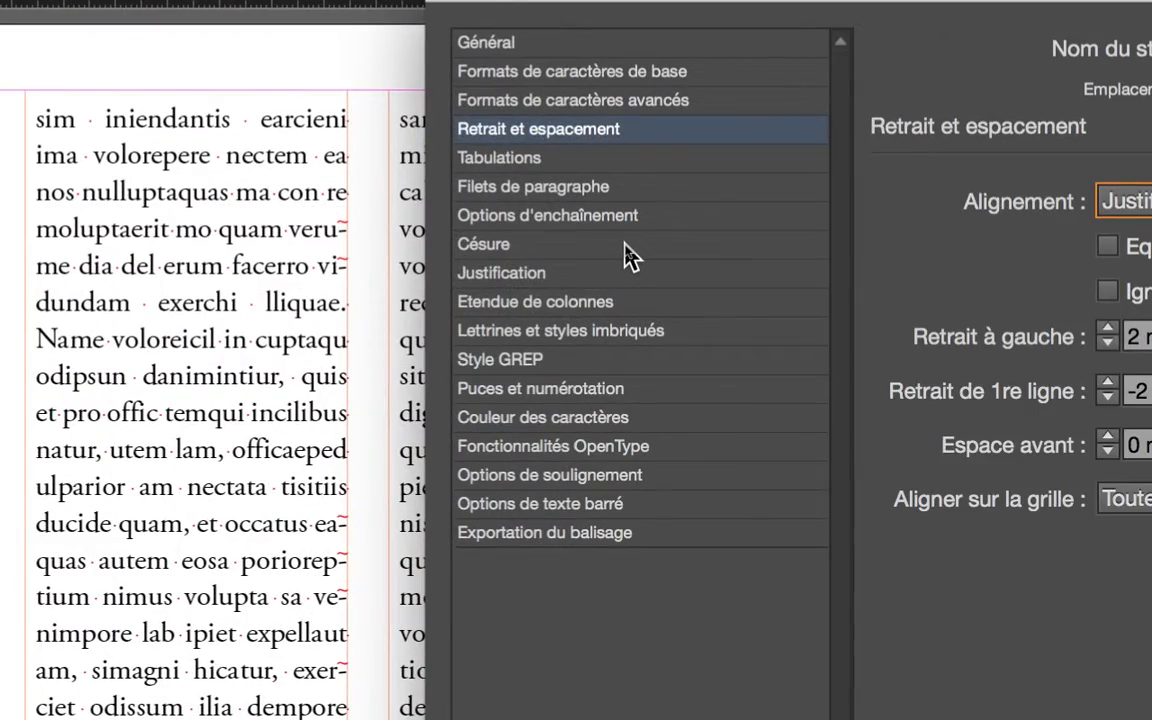
# In the style's hyphenation settings, limit consecutive hyphens to 1 and set the minimum word length to 7 letters
pyautogui.click(630, 256)
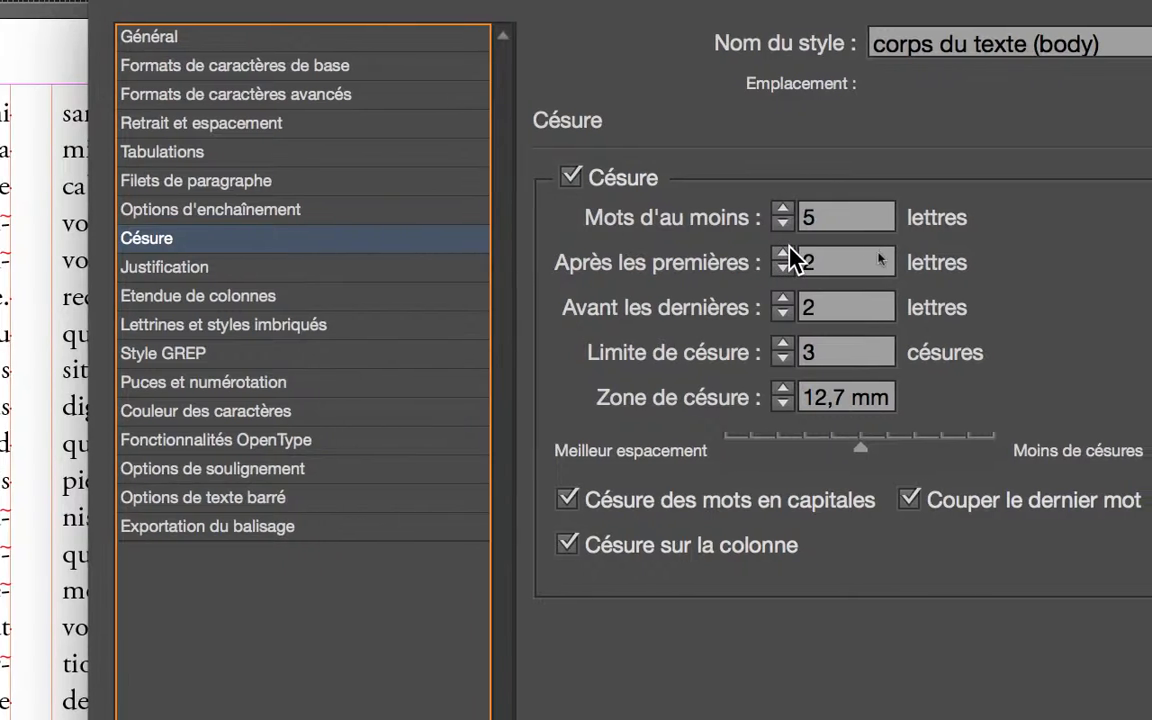
pyautogui.click(785, 307)
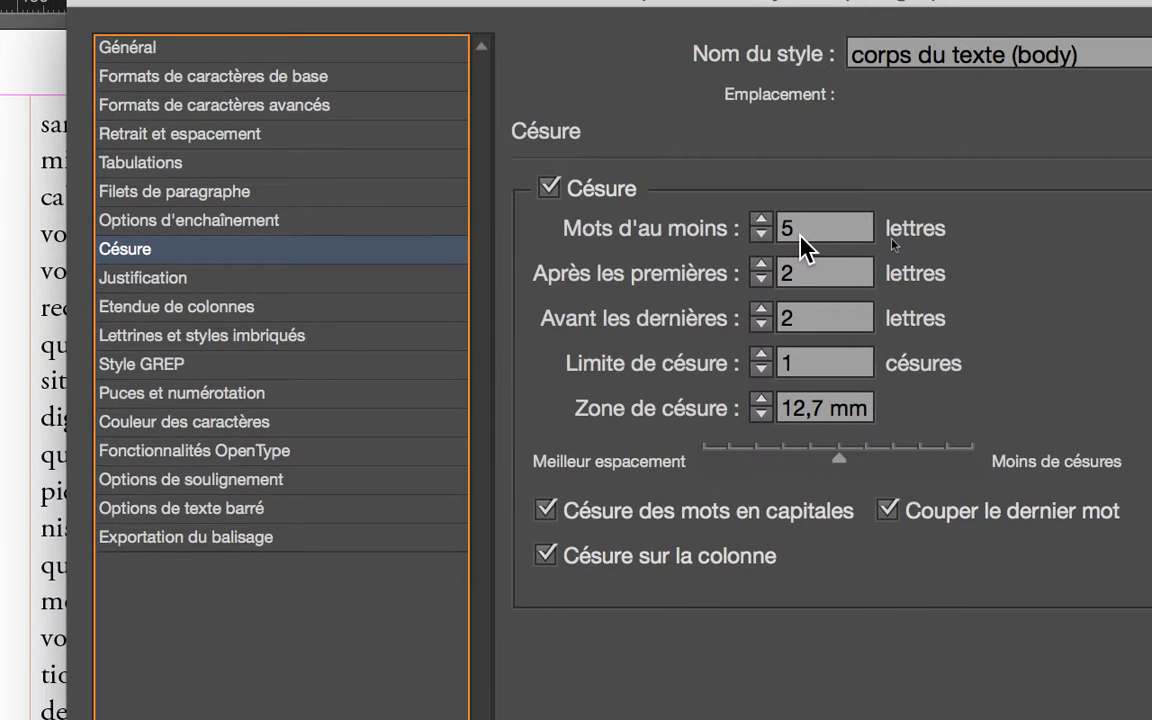
pyautogui.click(787, 232)
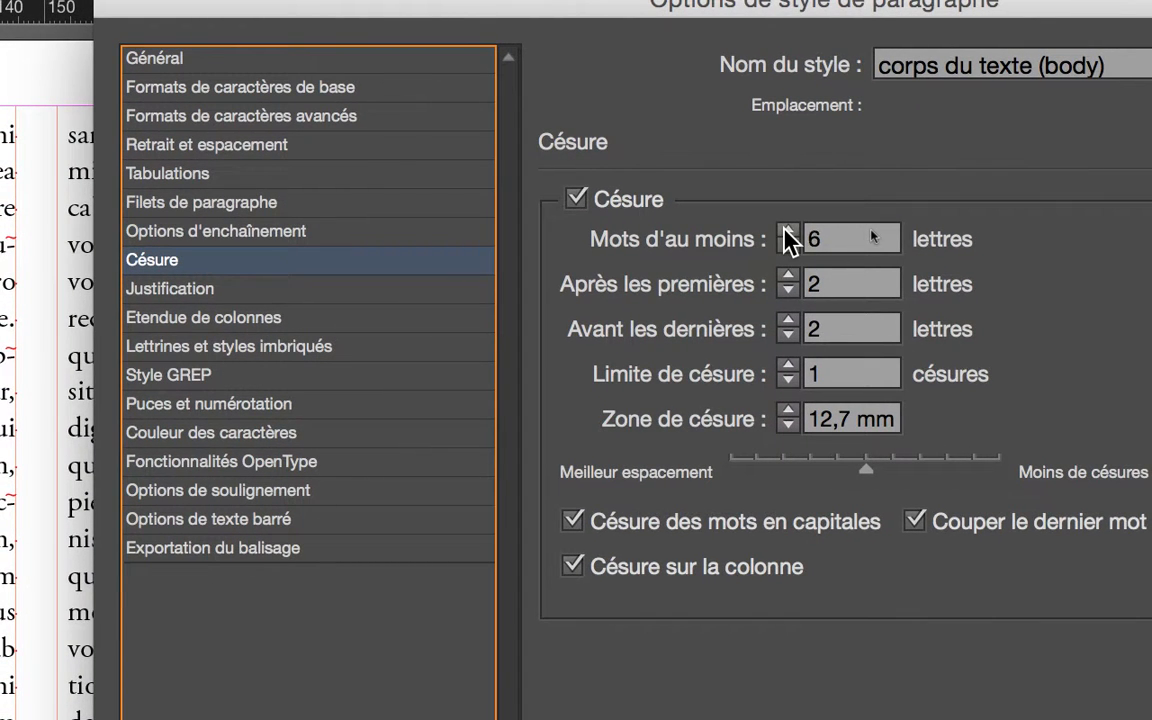
pyautogui.click(787, 232)
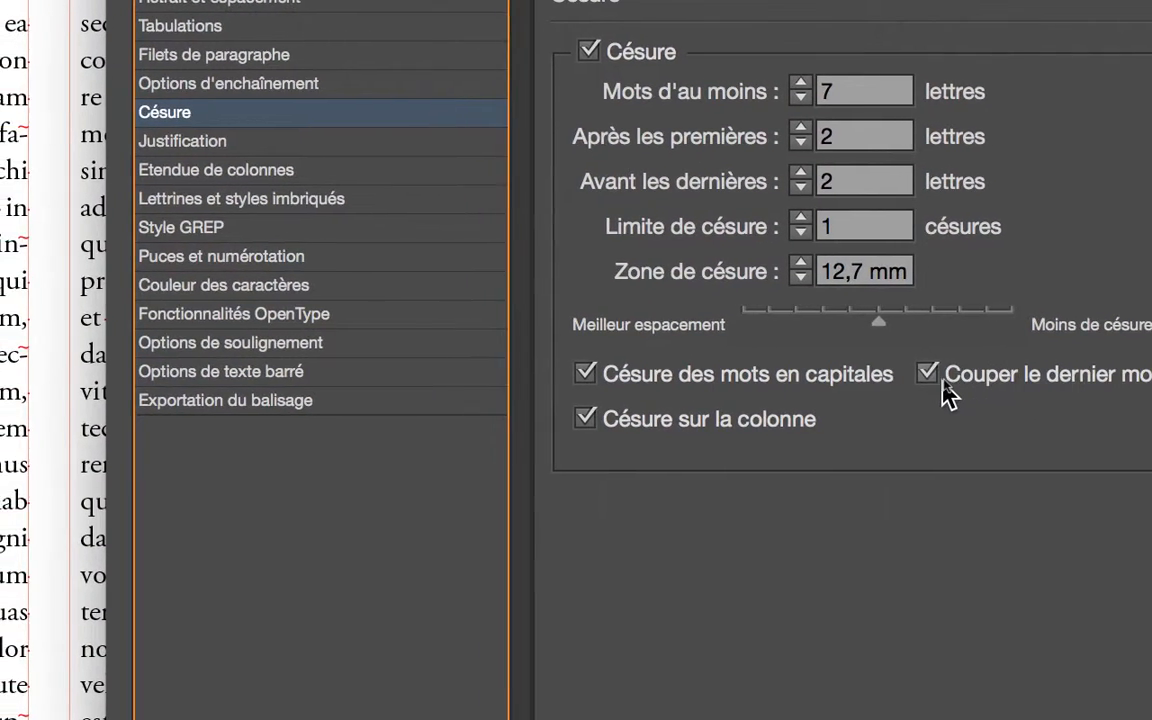
# Turn off hyphenation of last words, capitalised words and across columns for the style, and apply the style changes
pyautogui.click(944, 382)
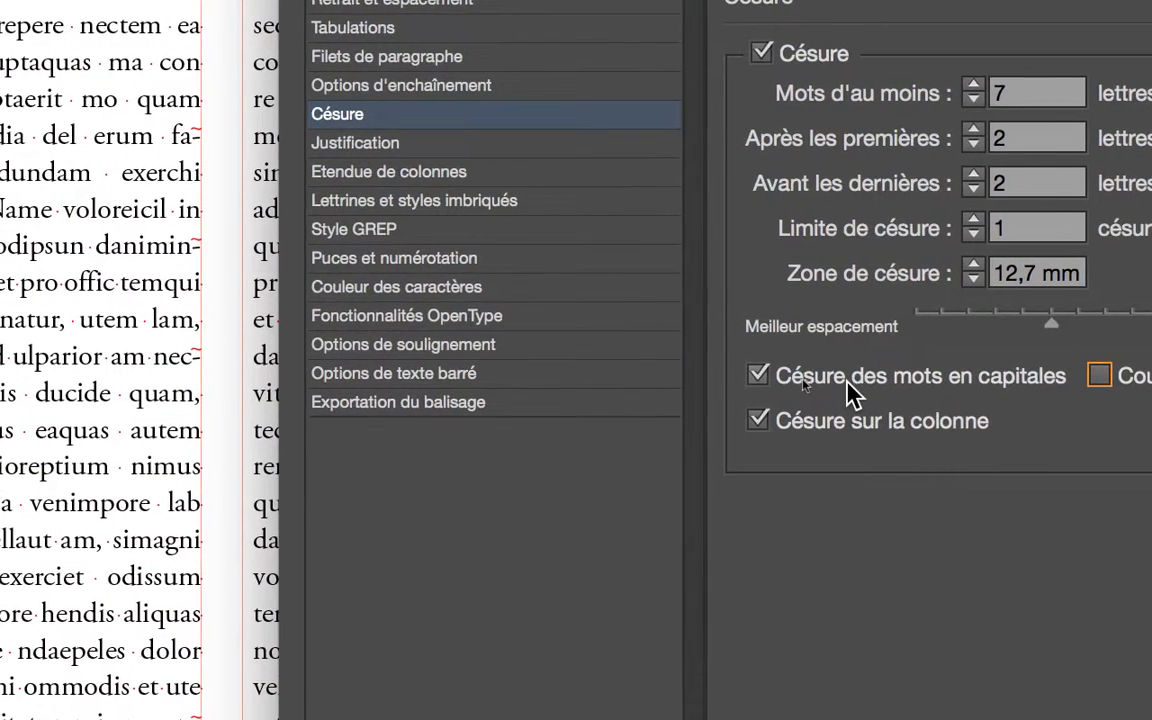
pyautogui.click(760, 377)
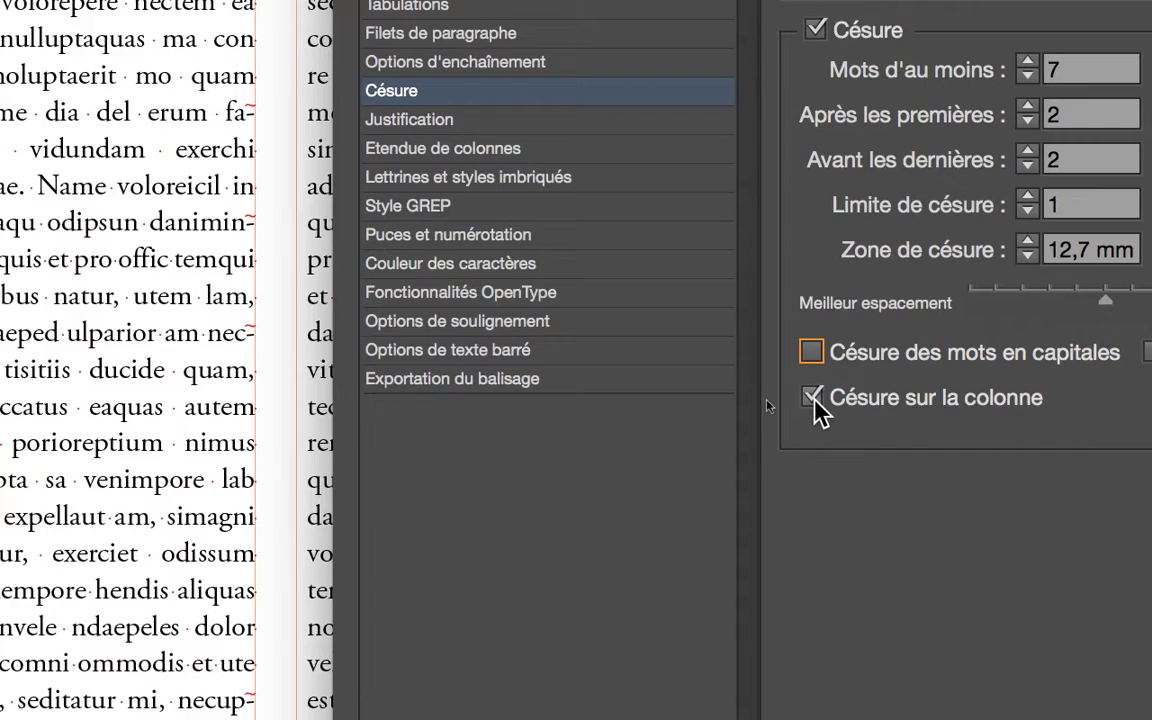
pyautogui.click(812, 398)
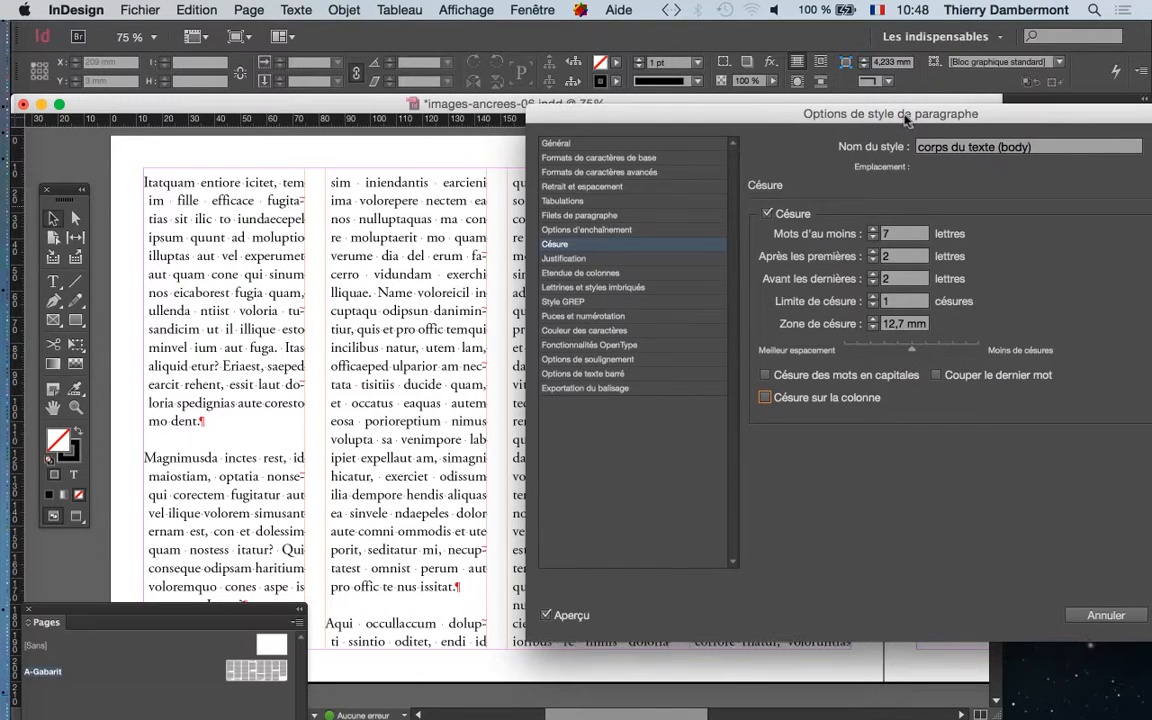
pyautogui.moveTo(905, 120); pyautogui.dragTo(730, 115)
pyautogui.click(1025, 615)
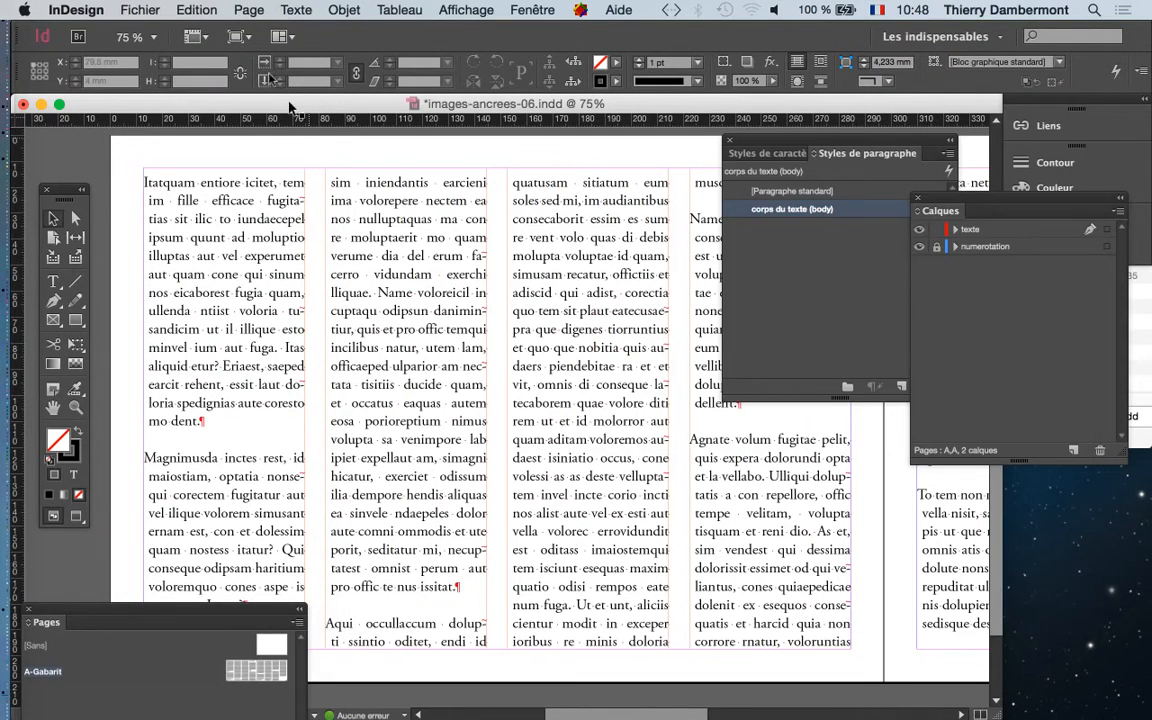
# Save the document under the new name images-ancrees-07.indd in the InDesign jour 2 folder
pyautogui.click(140, 9)
pyautogui.click(200, 183)
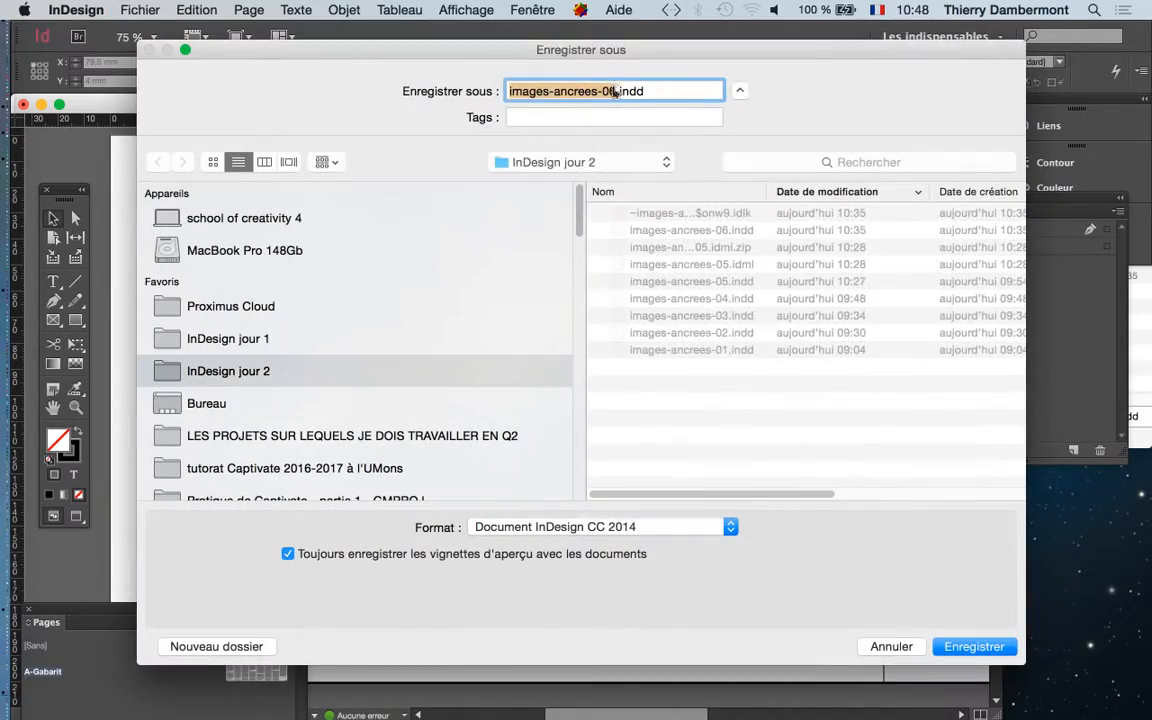
pyautogui.click(618, 92)
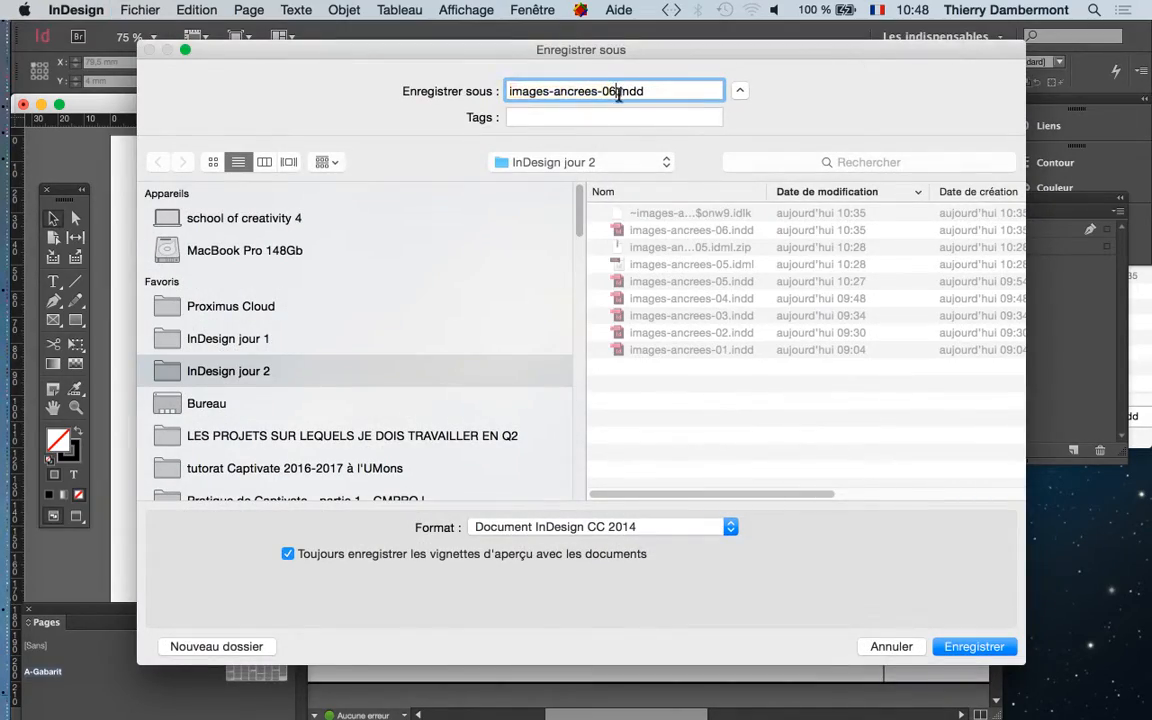
pyautogui.press('BackSpace')
pyautogui.write('7')
pyautogui.press('Return')
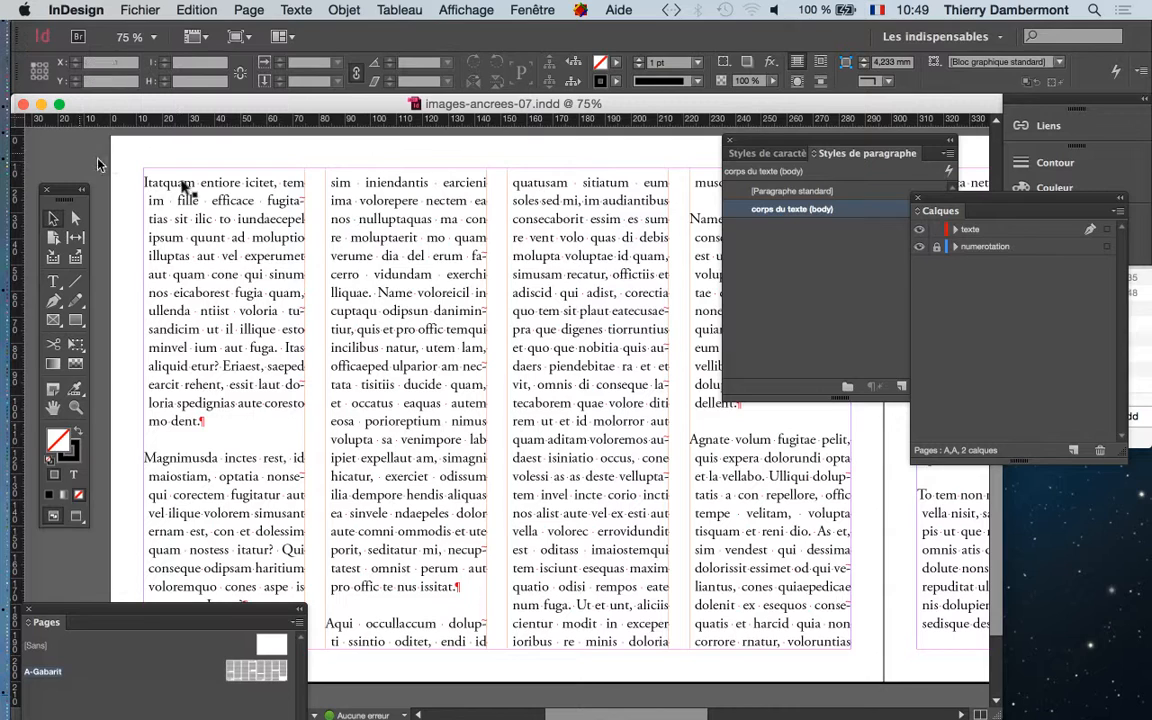
# Re-enable hyphenation of capitalised words, across columns and of the last word in the "corps du texte (body)" style, and apply it
pyautogui.click(865, 212)
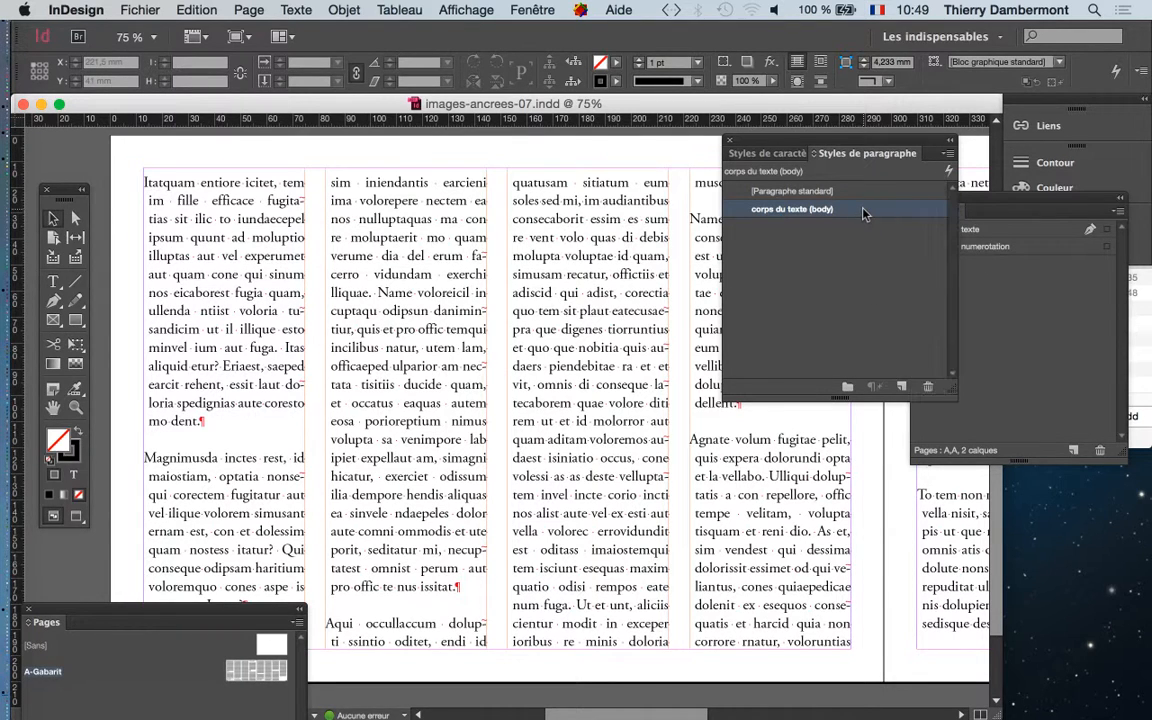
pyautogui.doubleClick(865, 212)
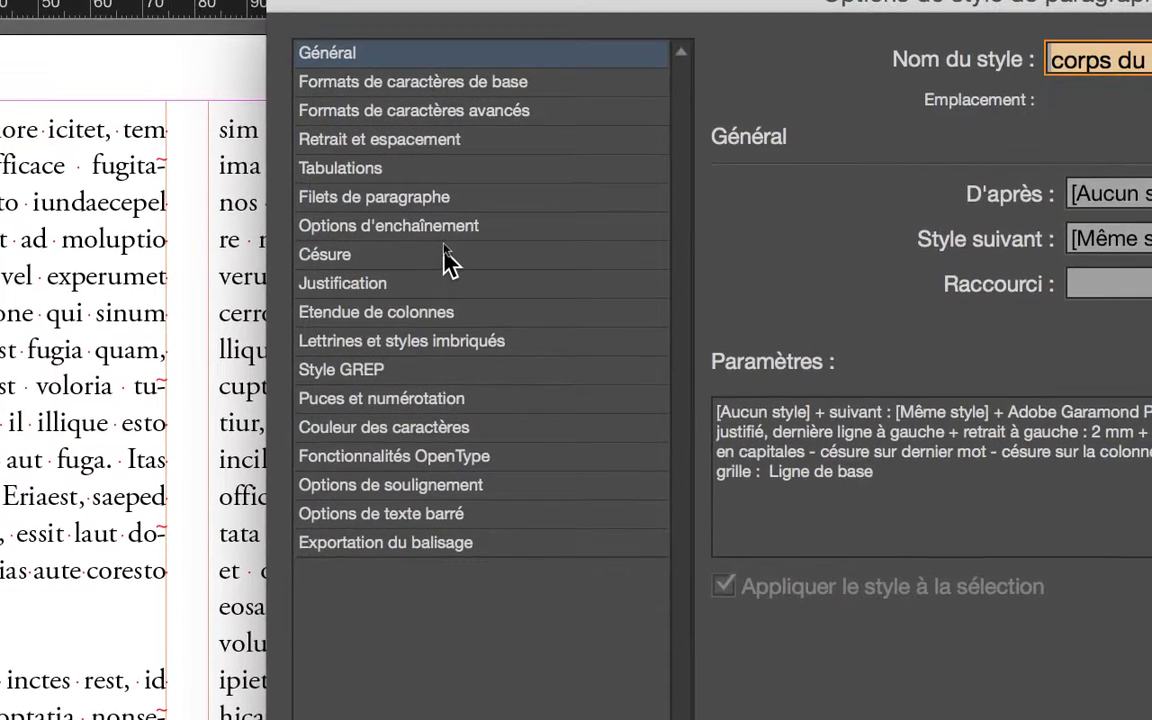
pyautogui.click(446, 220)
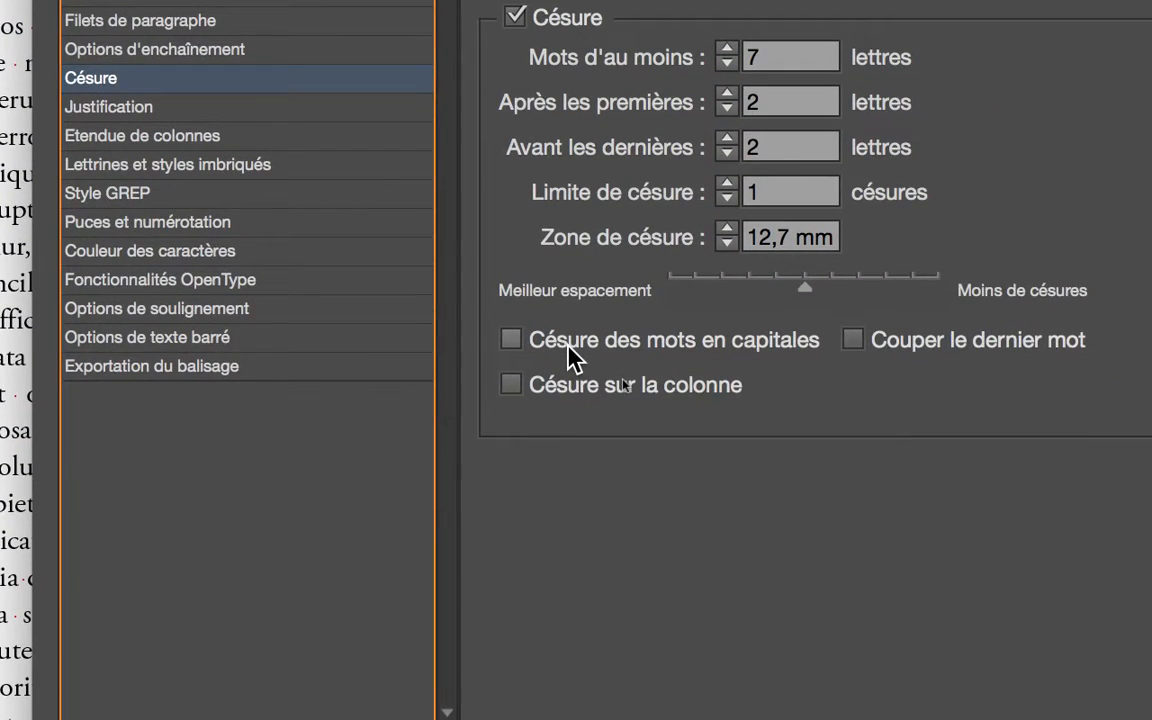
pyautogui.click(625, 442)
pyautogui.click(655, 487)
pyautogui.click(860, 320)
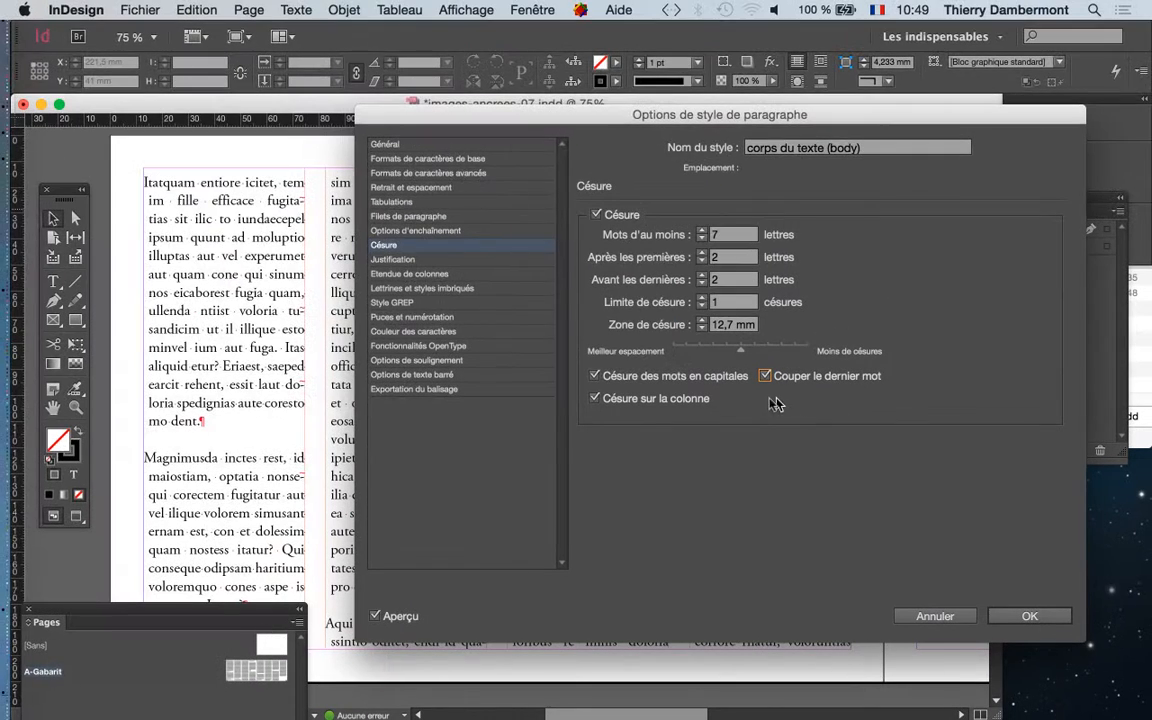
pyautogui.click(1031, 617)
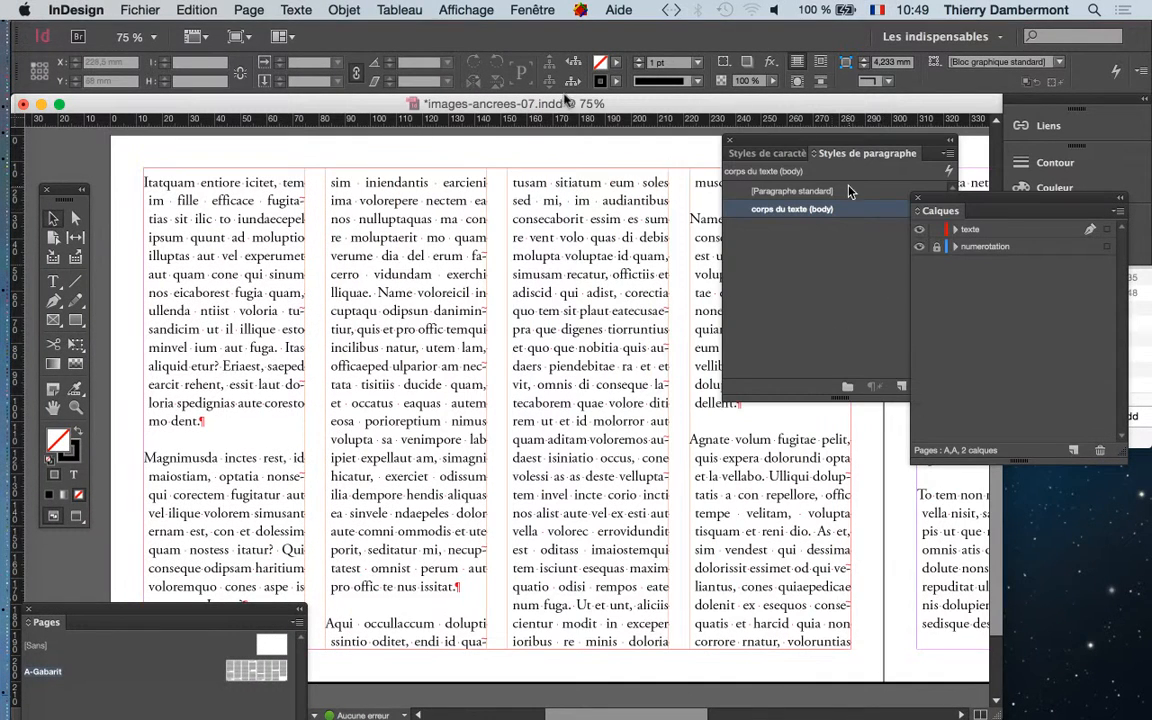
# Insert the capitalised test word "Antilopegipomeruouith" before "quam cone qui sinum" in the first paragraph
pyautogui.click(53, 281)
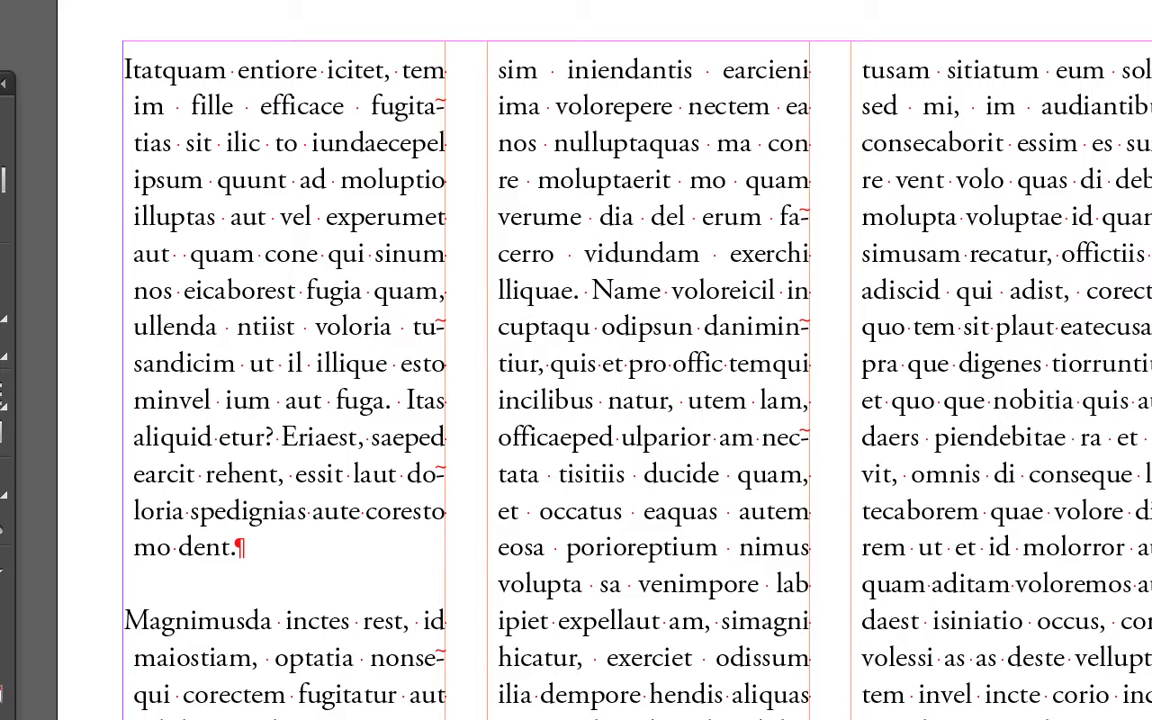
pyautogui.write('An')
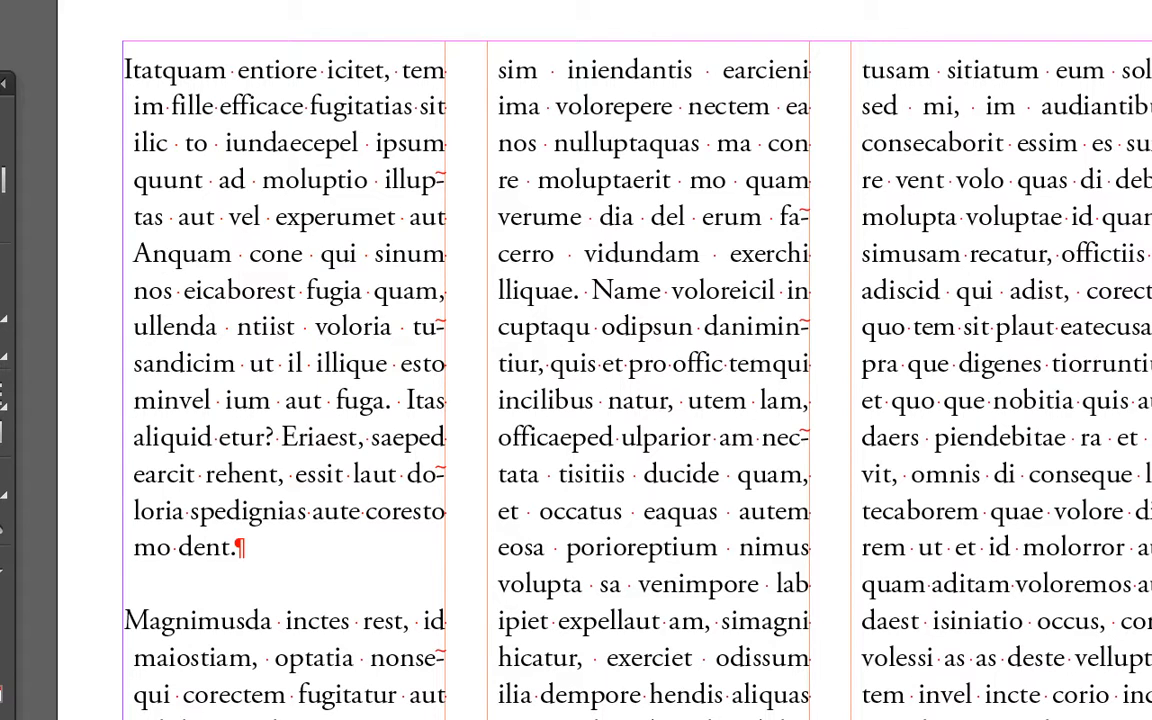
pyautogui.write('tilope')
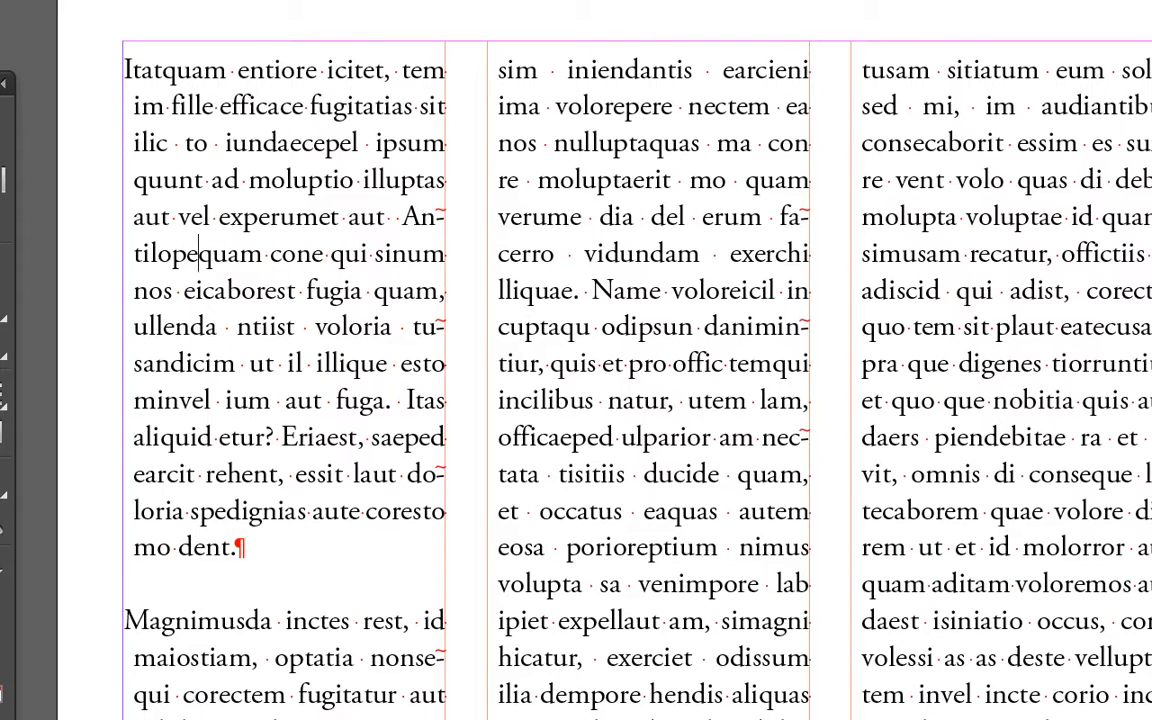
pyautogui.write('gipo')
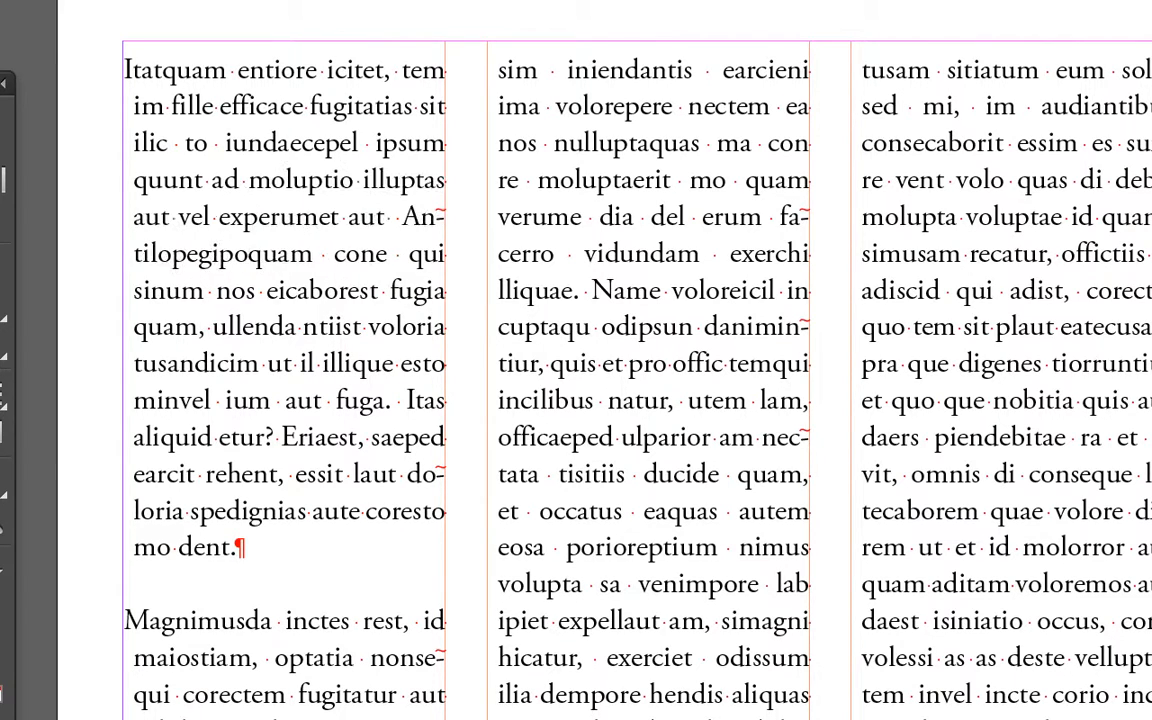
pyautogui.write('meru')
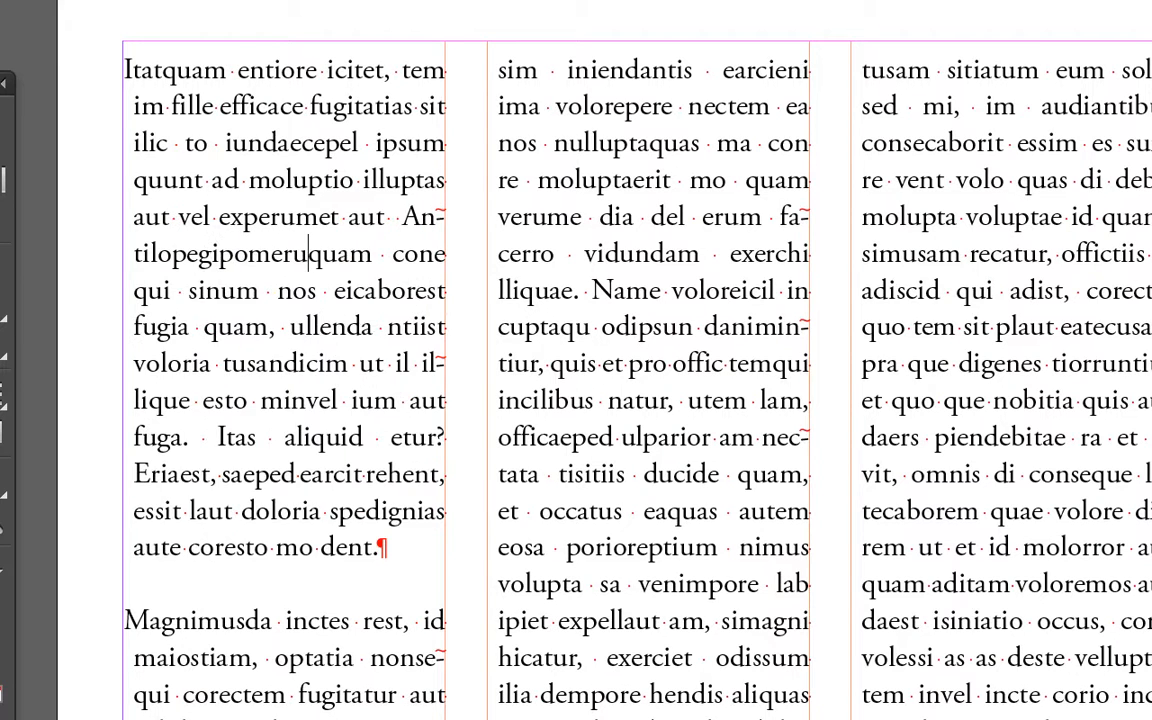
pyautogui.write('ouit')
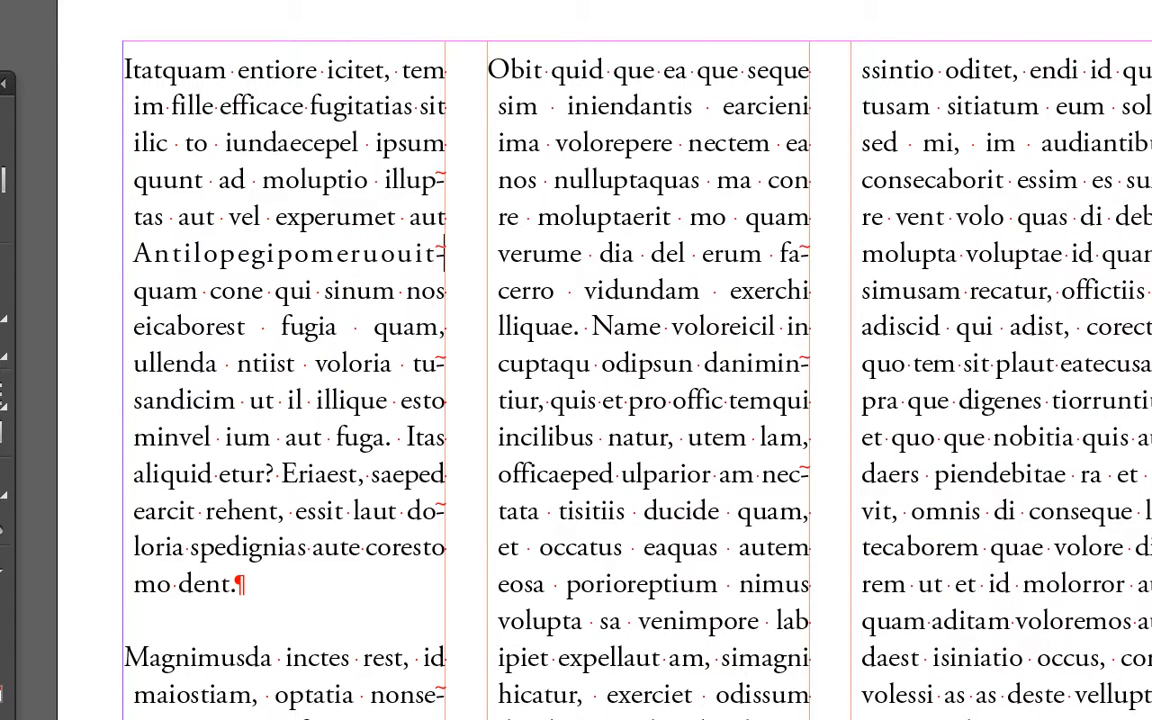
pyautogui.write('h')
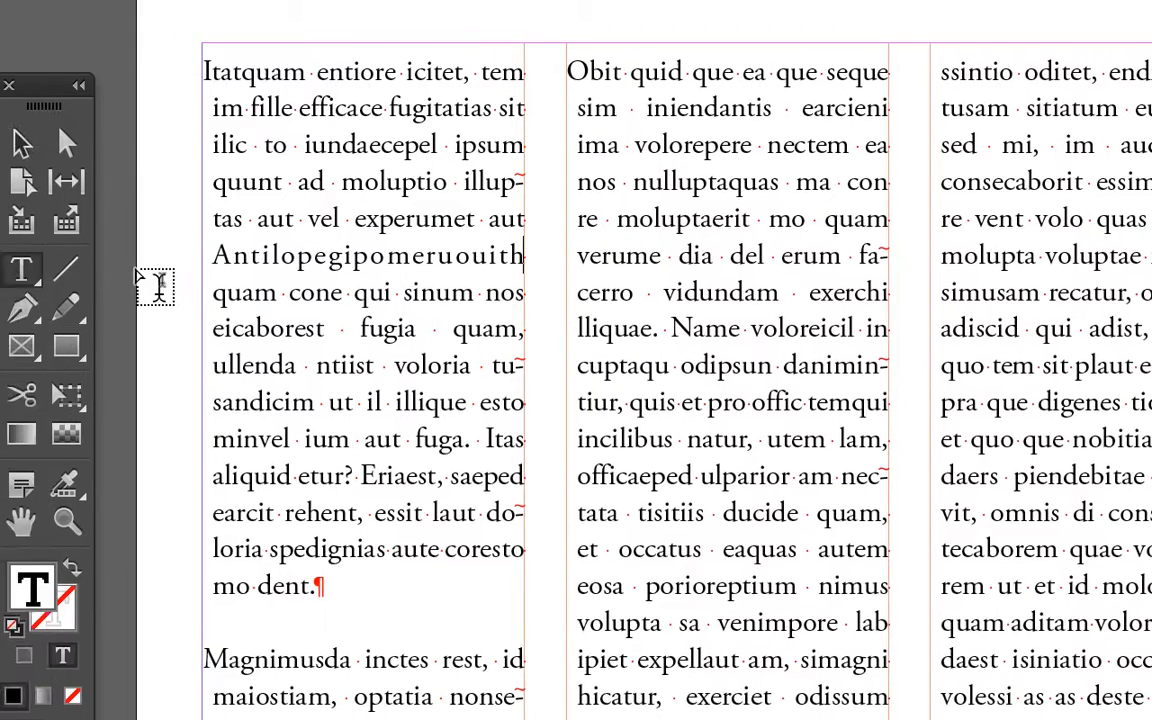
# Extend the test word to "Antilopegipomeruouithopolis", select the whole word, and then deselect everything
pyautogui.moveTo(212, 256); pyautogui.dragTo(527, 255)
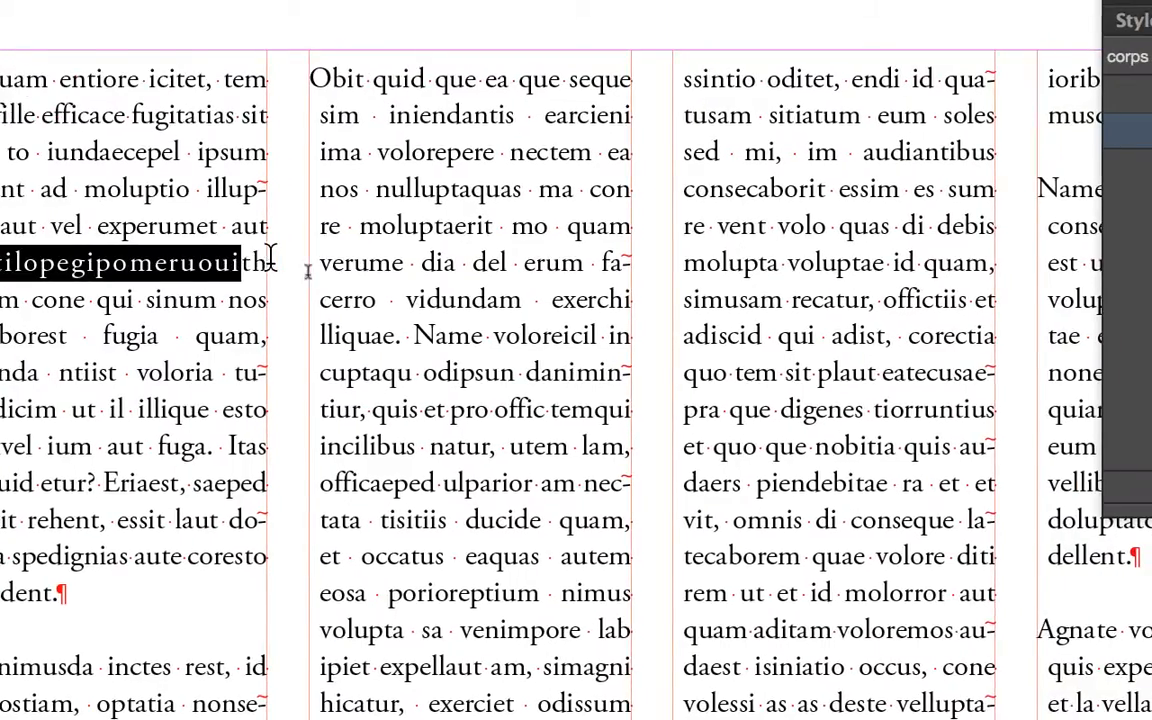
pyautogui.moveTo(270, 260); pyautogui.dragTo(276, 260)
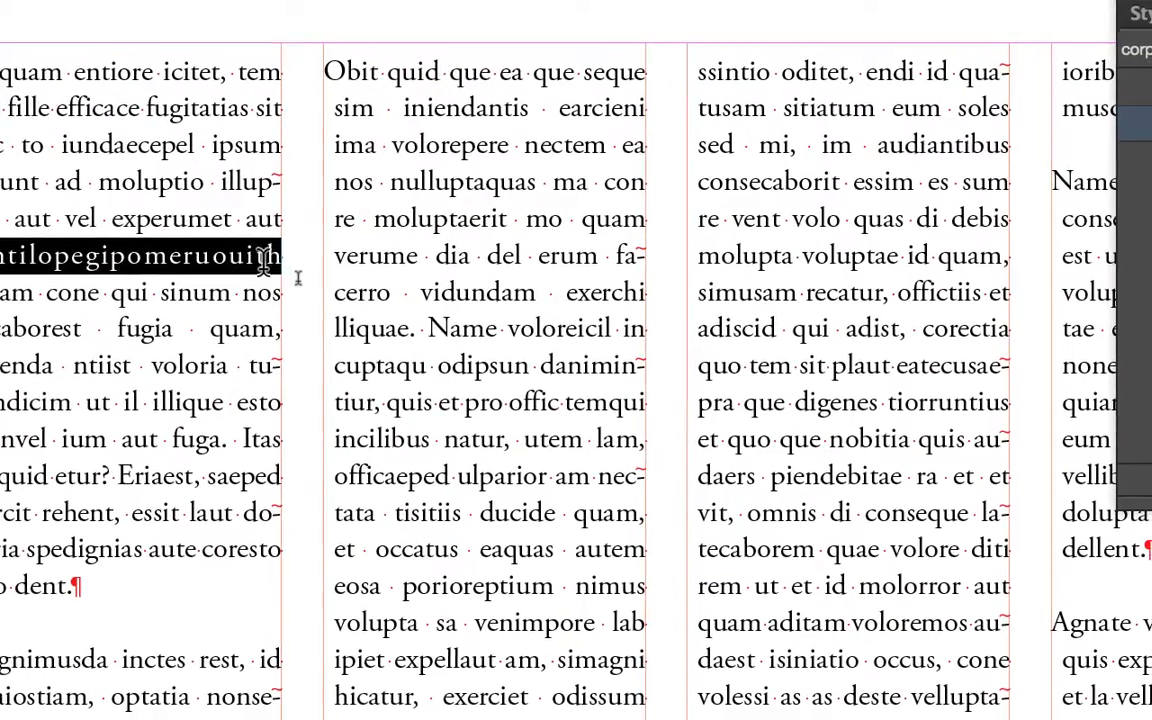
pyautogui.click(275, 258)
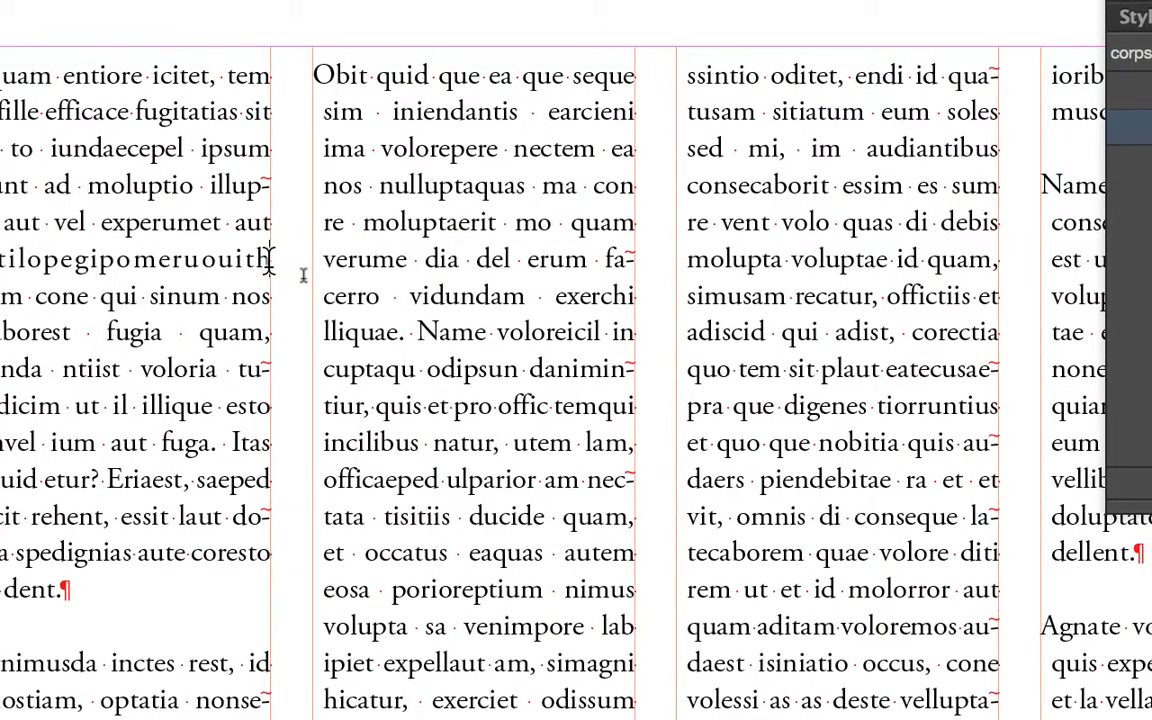
pyautogui.write('omil')
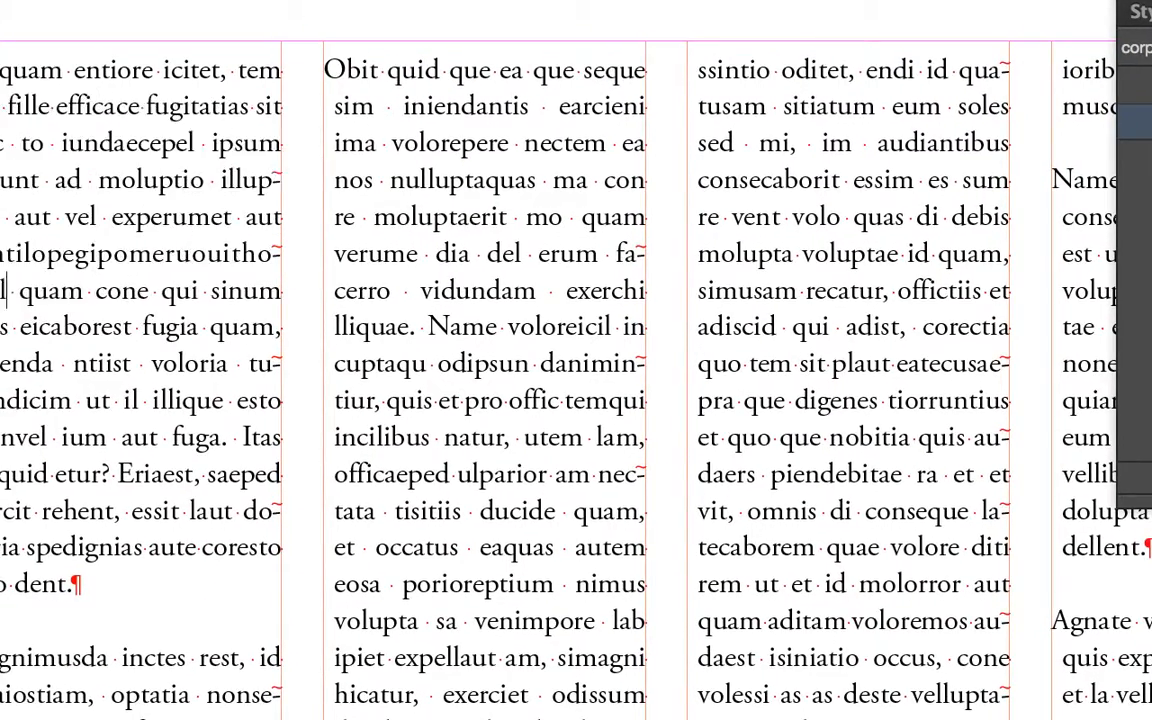
pyautogui.write('is')
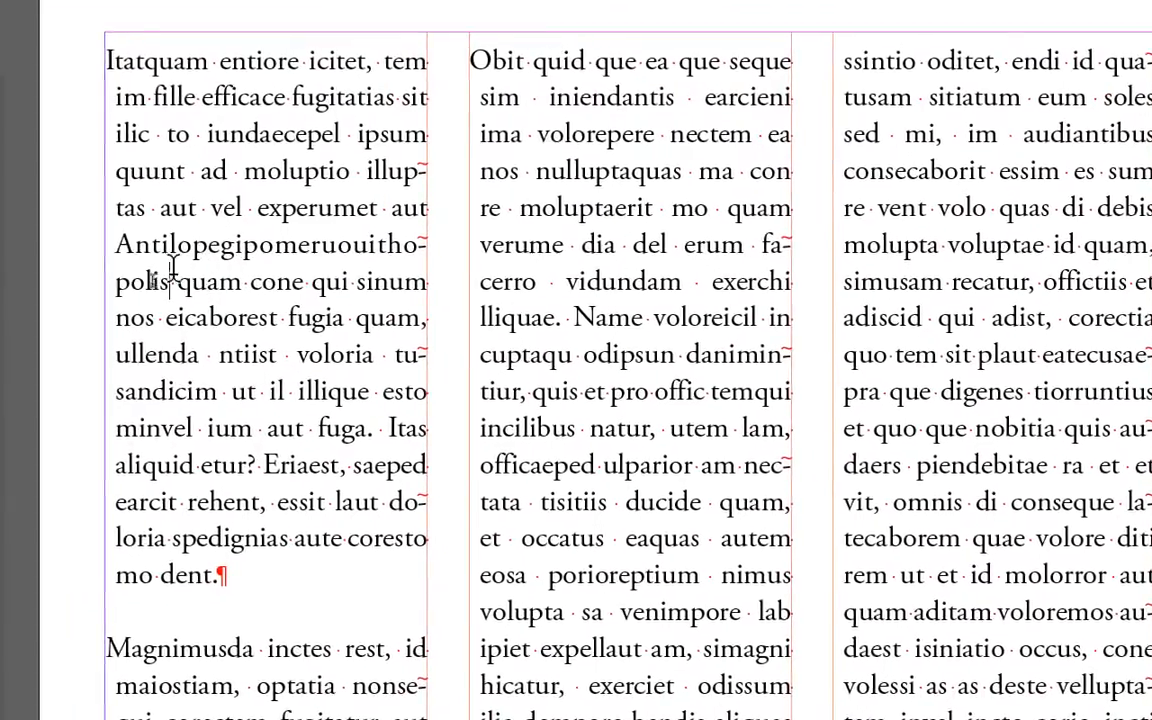
pyautogui.doubleClick(172, 268)
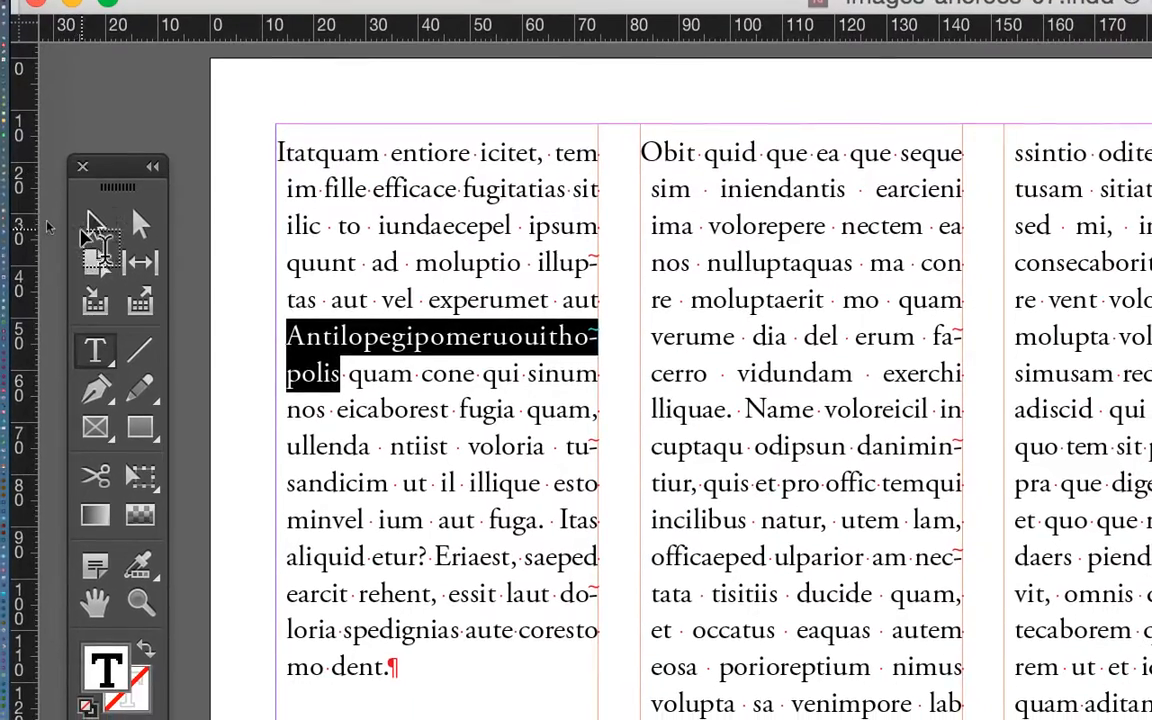
pyautogui.click(107, 270)
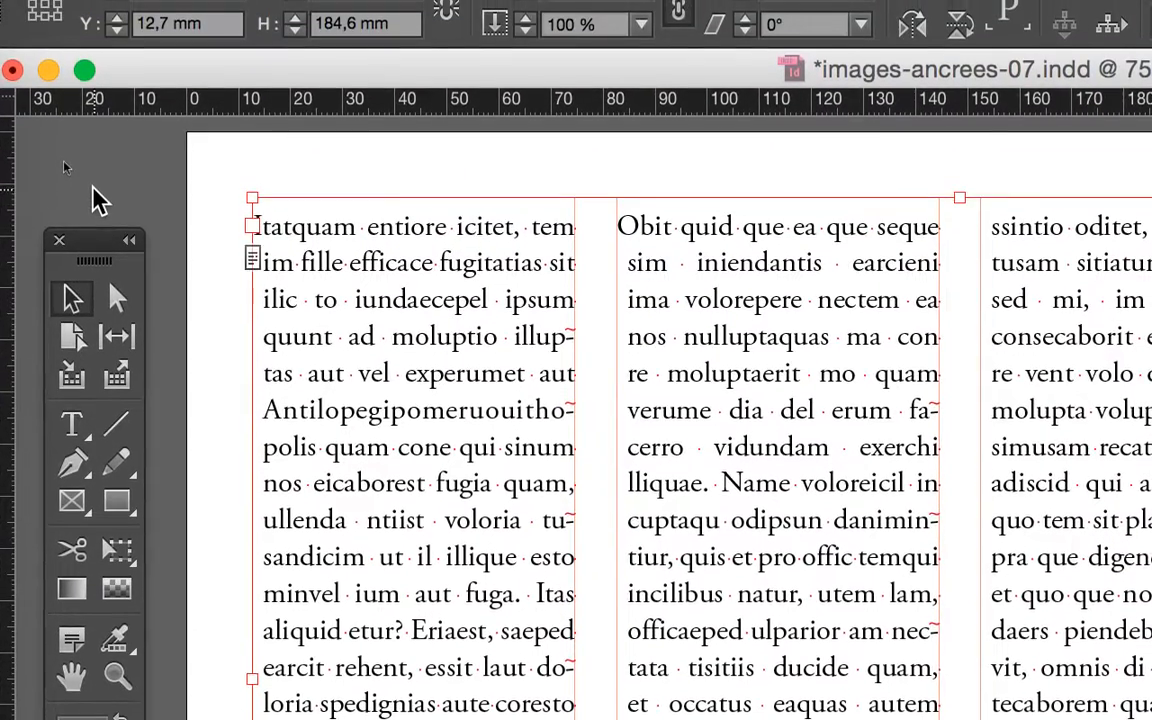
pyautogui.click(97, 200)
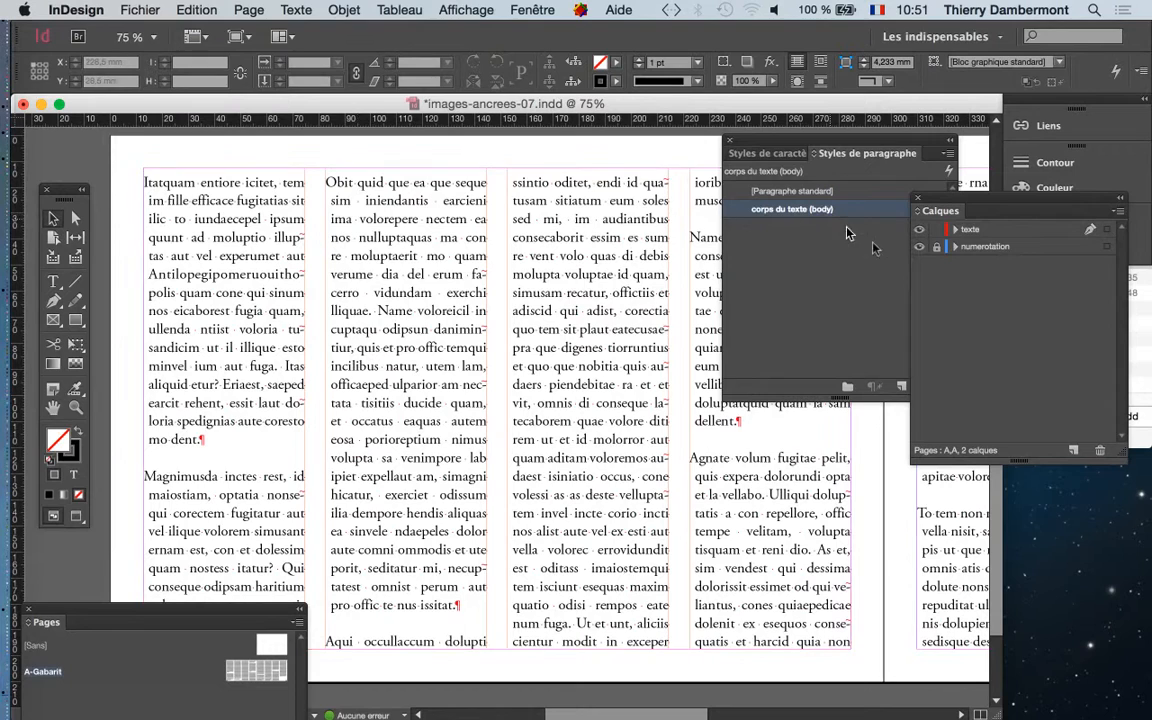
# In the "corps du texte (body)" style's hyphenation settings, switch hyphenation of capitalised words off and back on to compare the preview
pyautogui.doubleClick(851, 209)
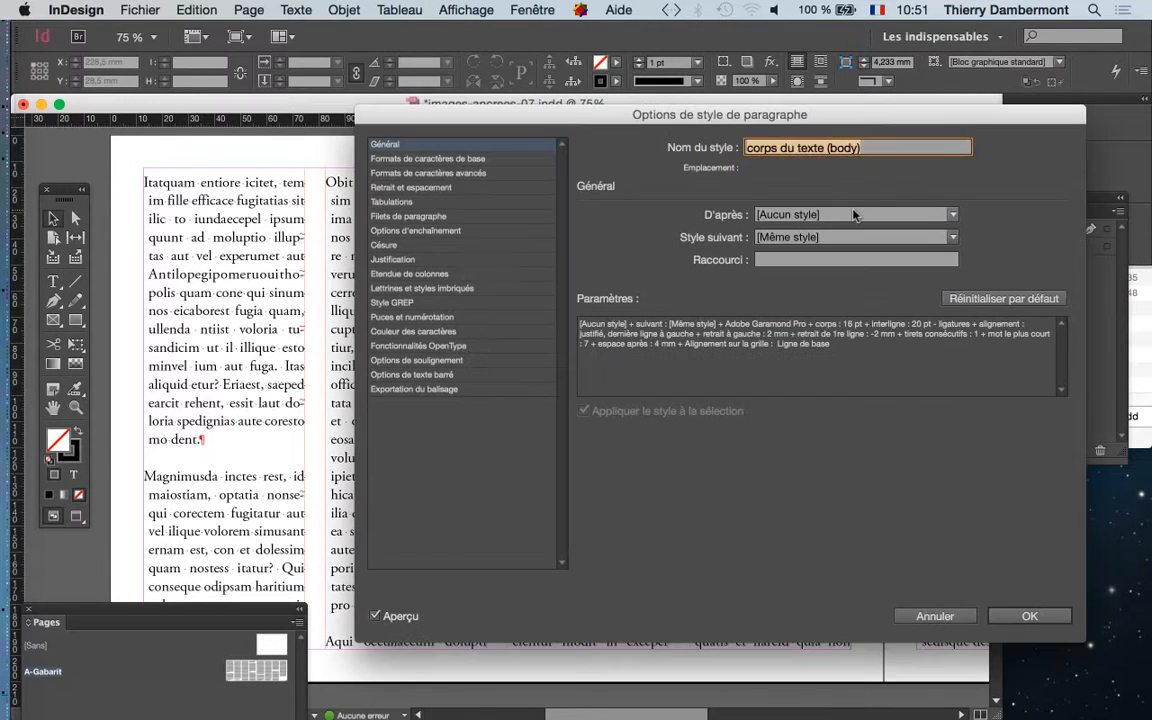
pyautogui.click(384, 245)
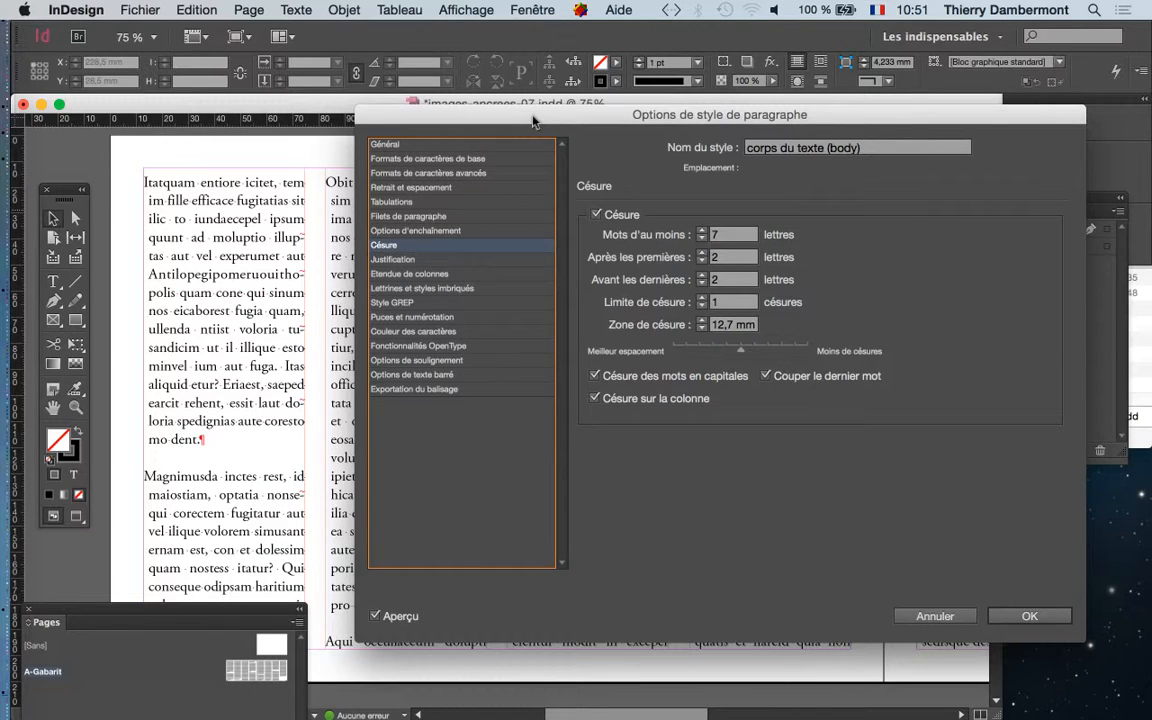
pyautogui.moveTo(476, 110); pyautogui.dragTo(677, 105)
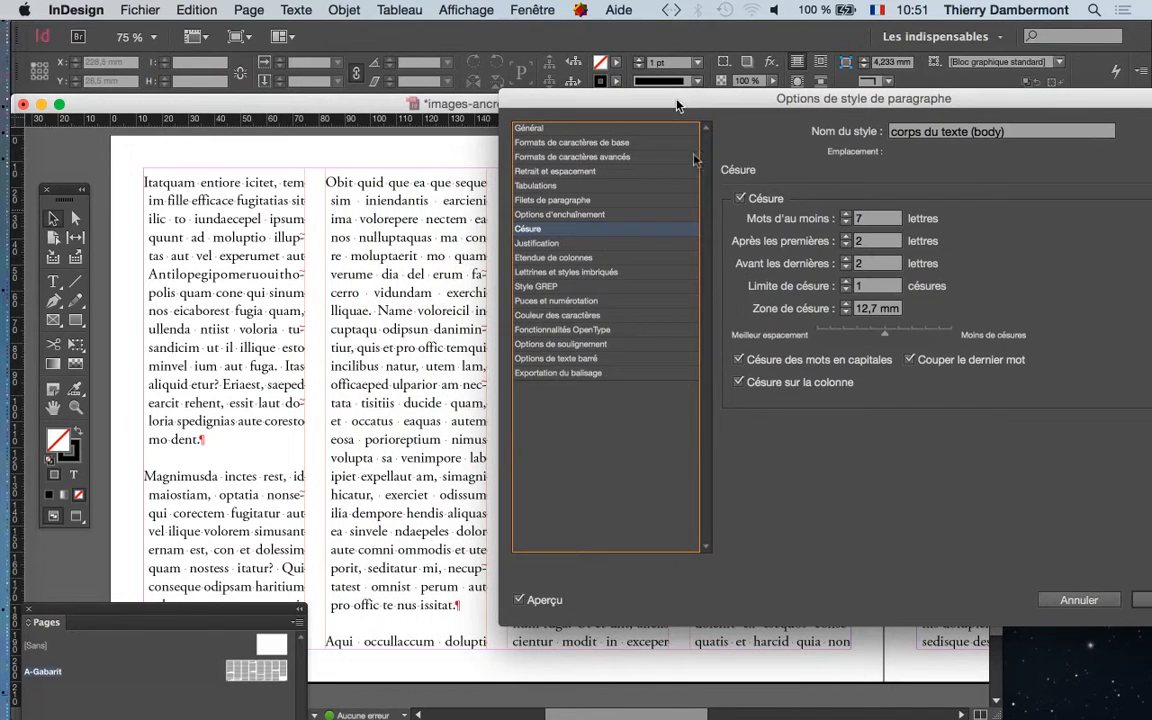
pyautogui.click(740, 362)
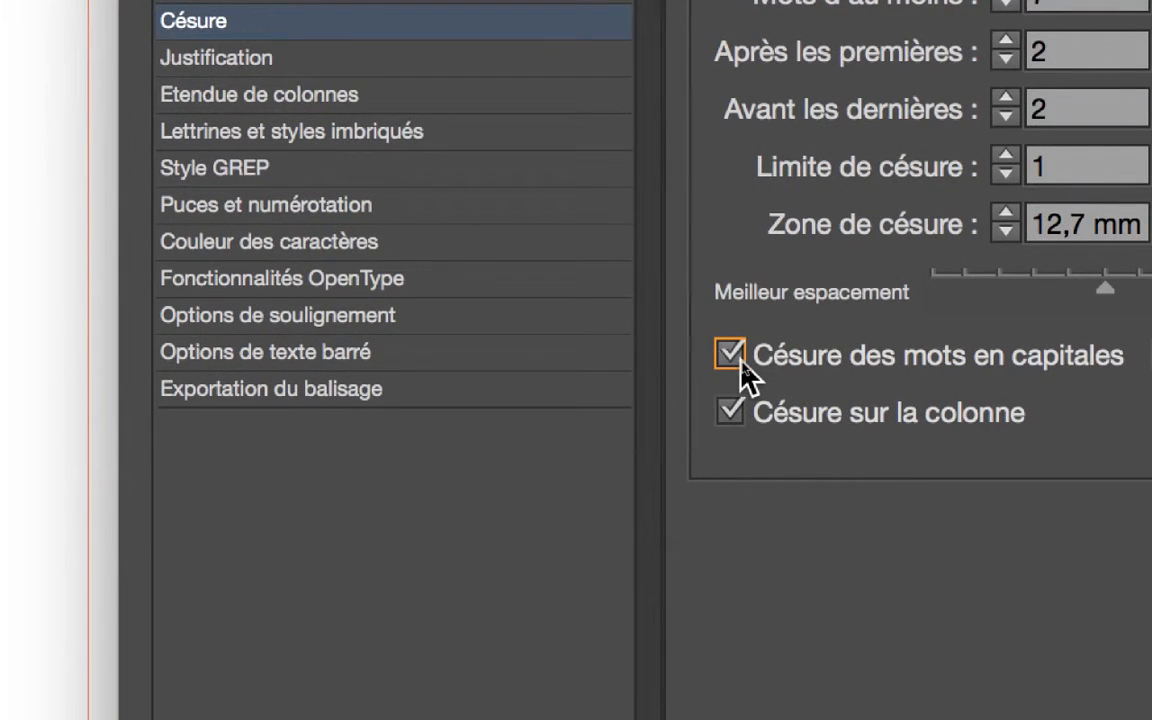
pyautogui.click(741, 363)
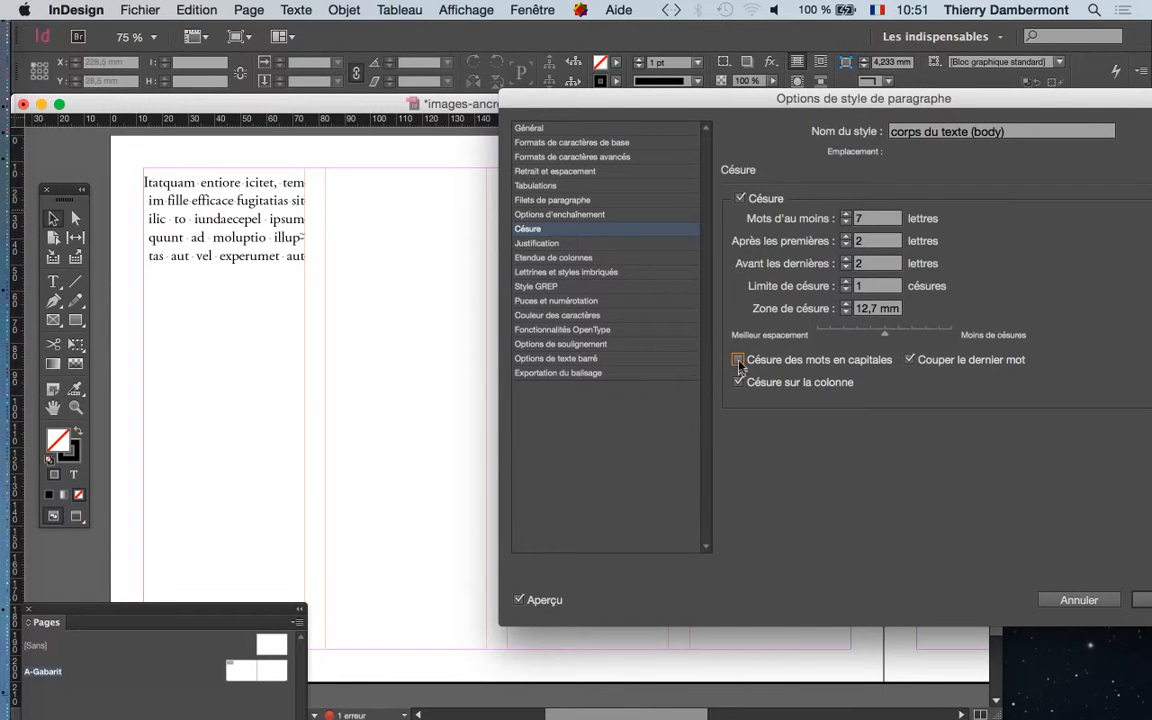
pyautogui.click(739, 361)
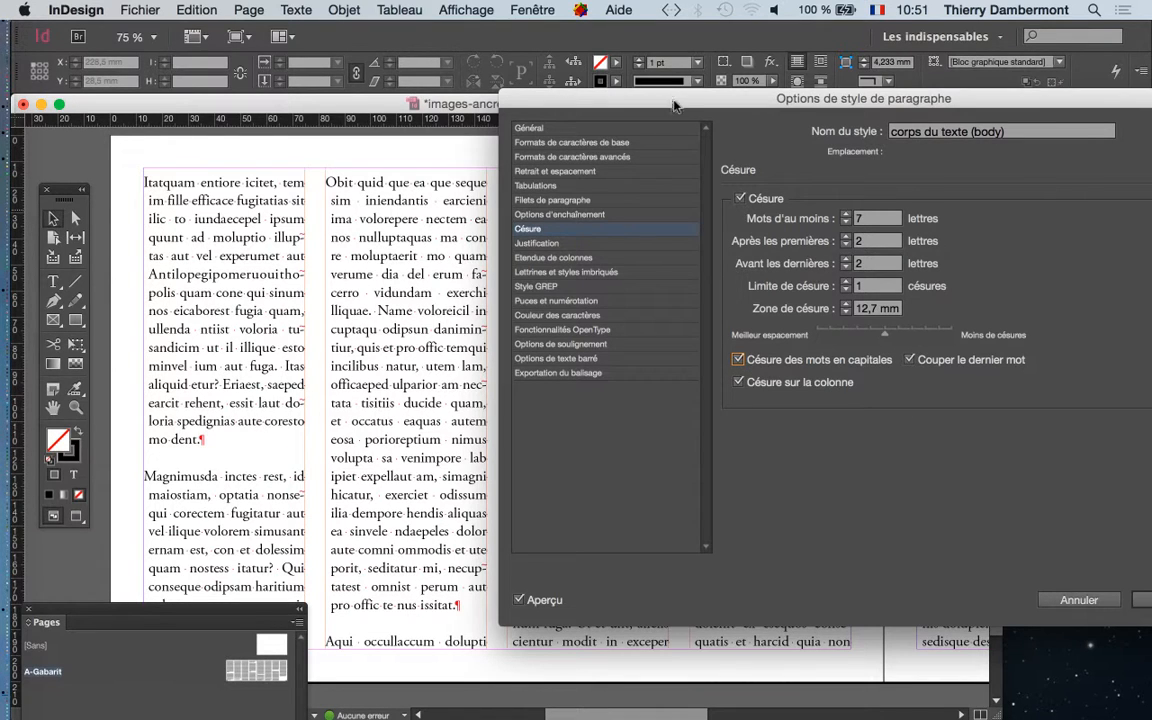
# Review the style's indent and spacing settings, return to its hyphenation settings and confirm the style options
pyautogui.moveTo(609, 97); pyautogui.dragTo(629, 127)
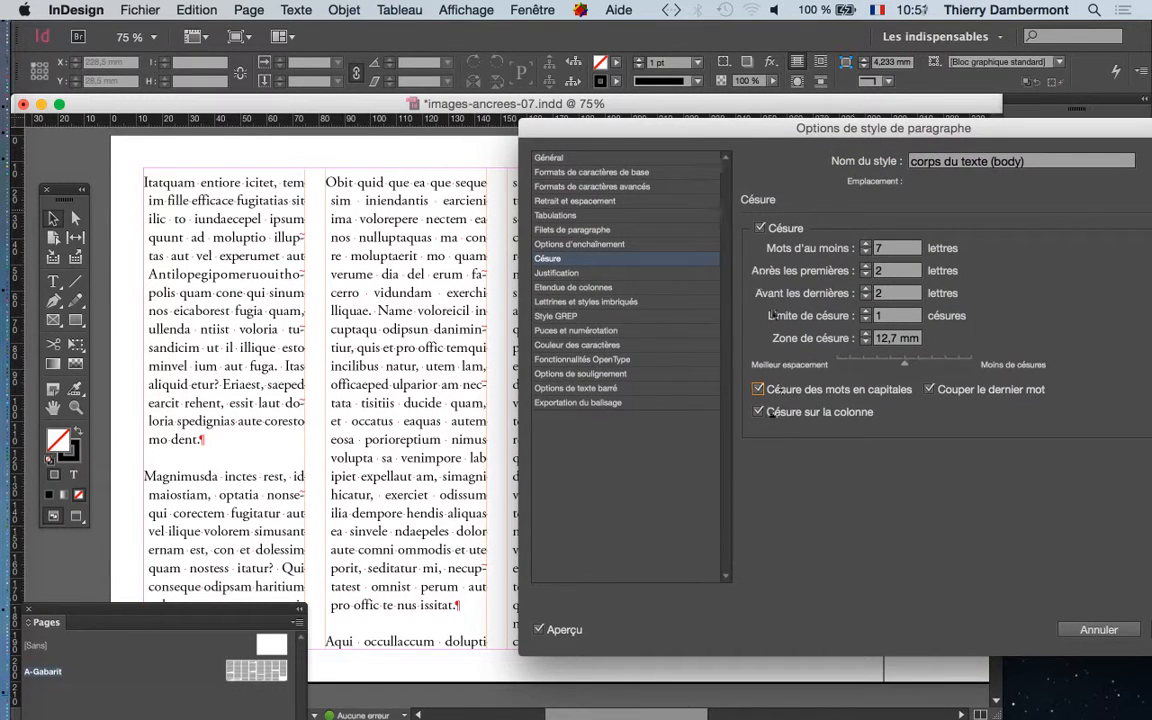
pyautogui.click(600, 203)
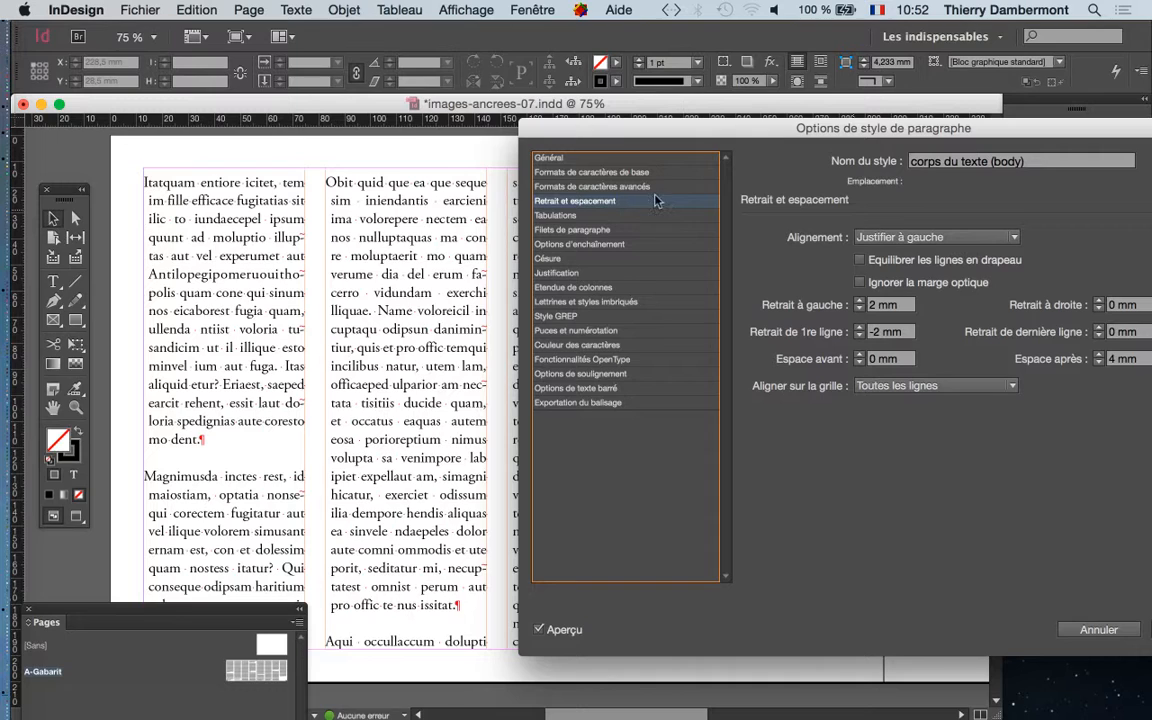
pyautogui.moveTo(673, 129); pyautogui.dragTo(614, 119)
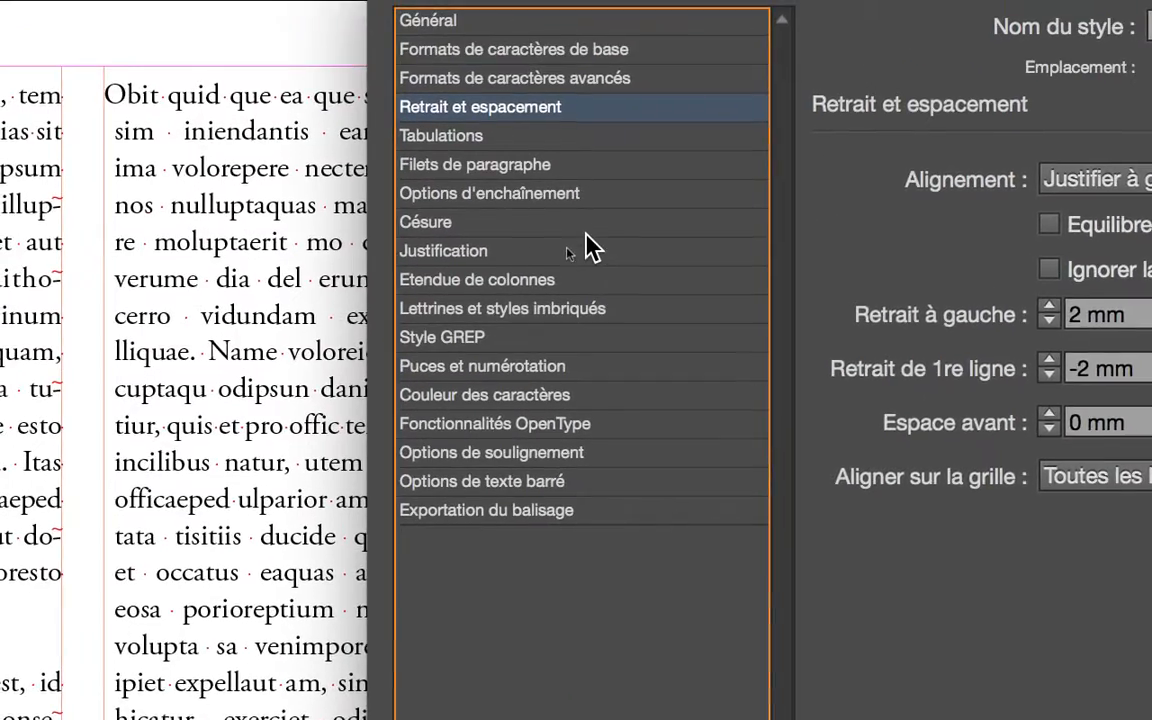
pyautogui.click(586, 228)
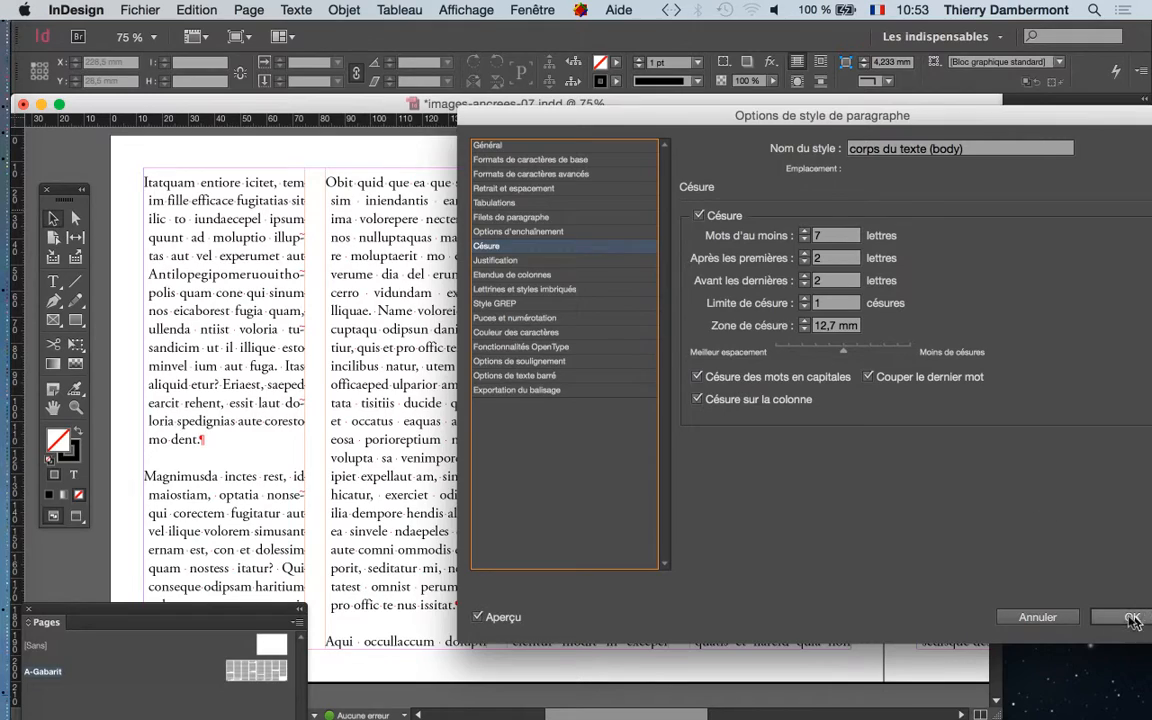
pyautogui.click(1130, 689)
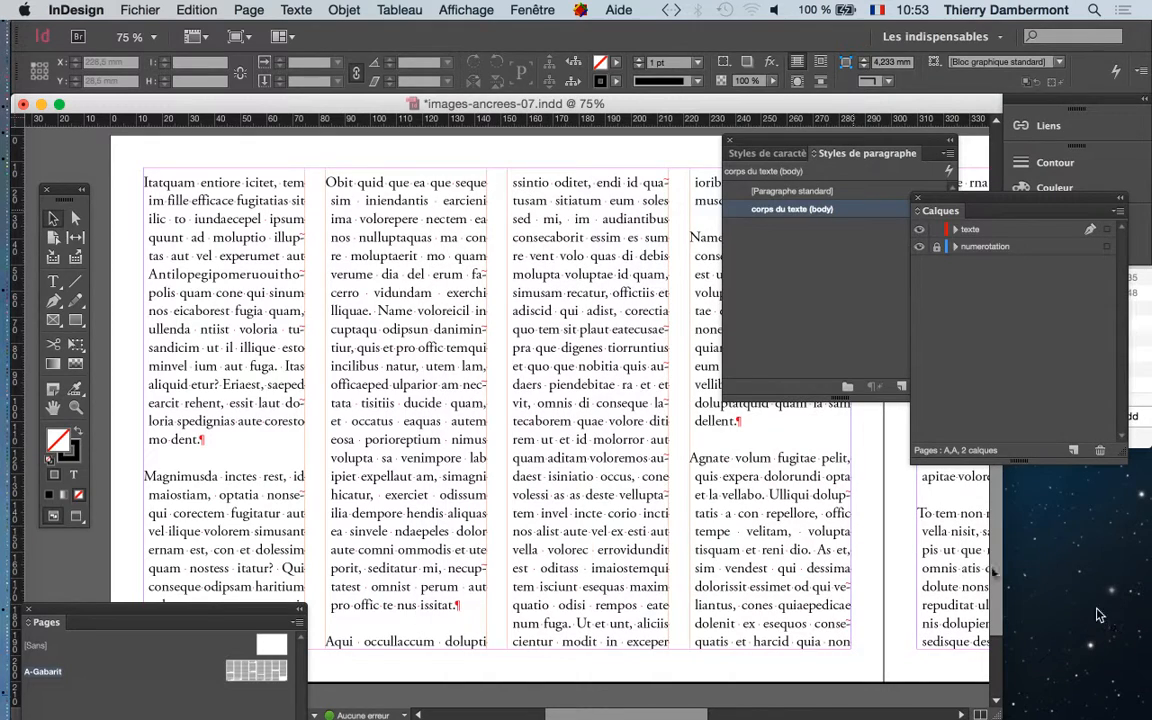
# Delete the test word "Antilopegipomeruouithopolis" from the first paragraph and deselect the text frame
pyautogui.scroll(1, 152, 287)
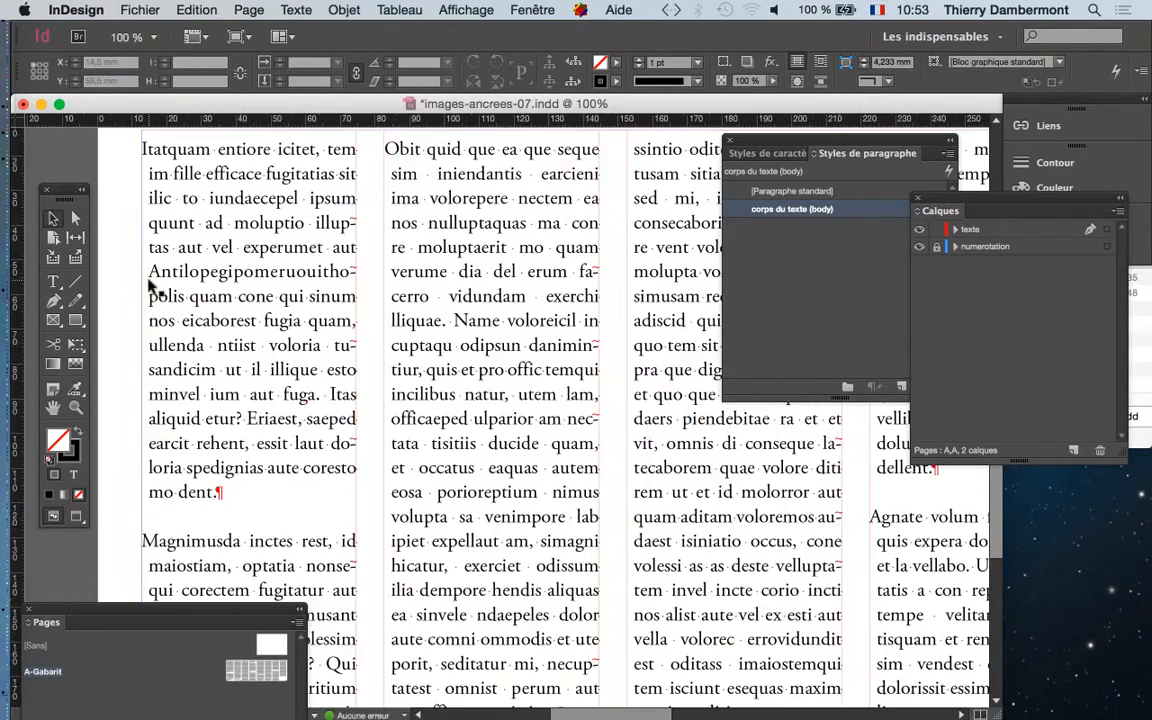
pyautogui.scroll(1, 152, 287)
pyautogui.press('t')
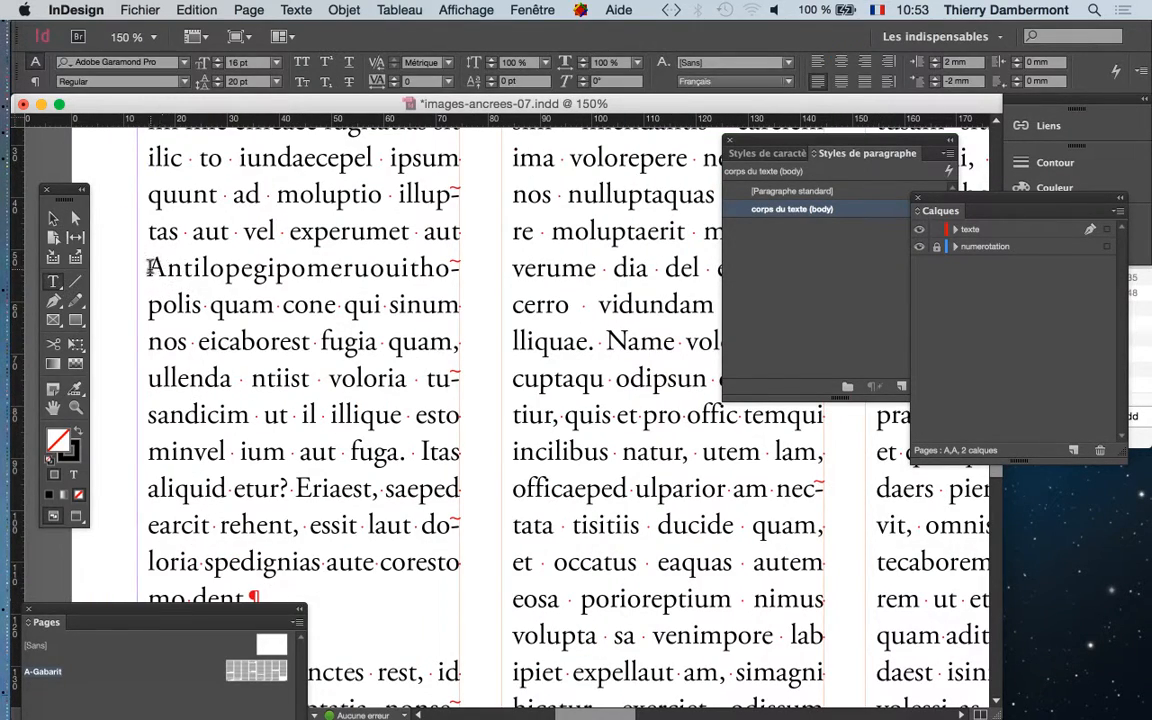
pyautogui.moveTo(150, 267); pyautogui.dragTo(198, 304)
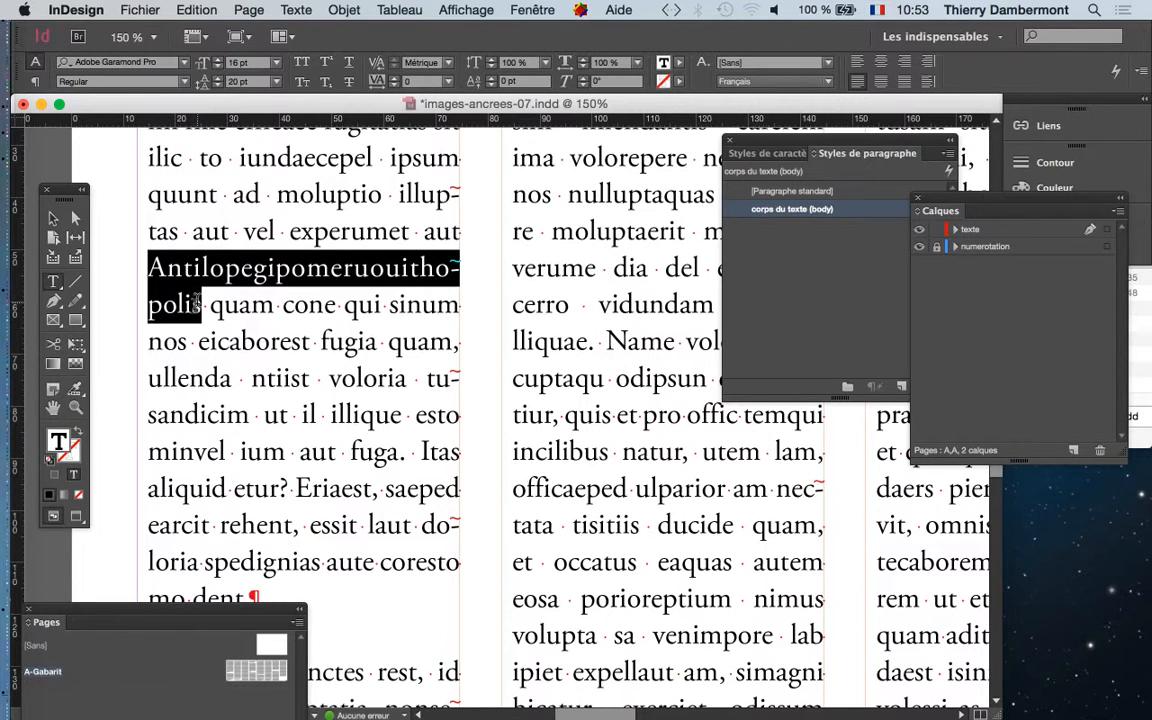
pyautogui.press('BackSpace')
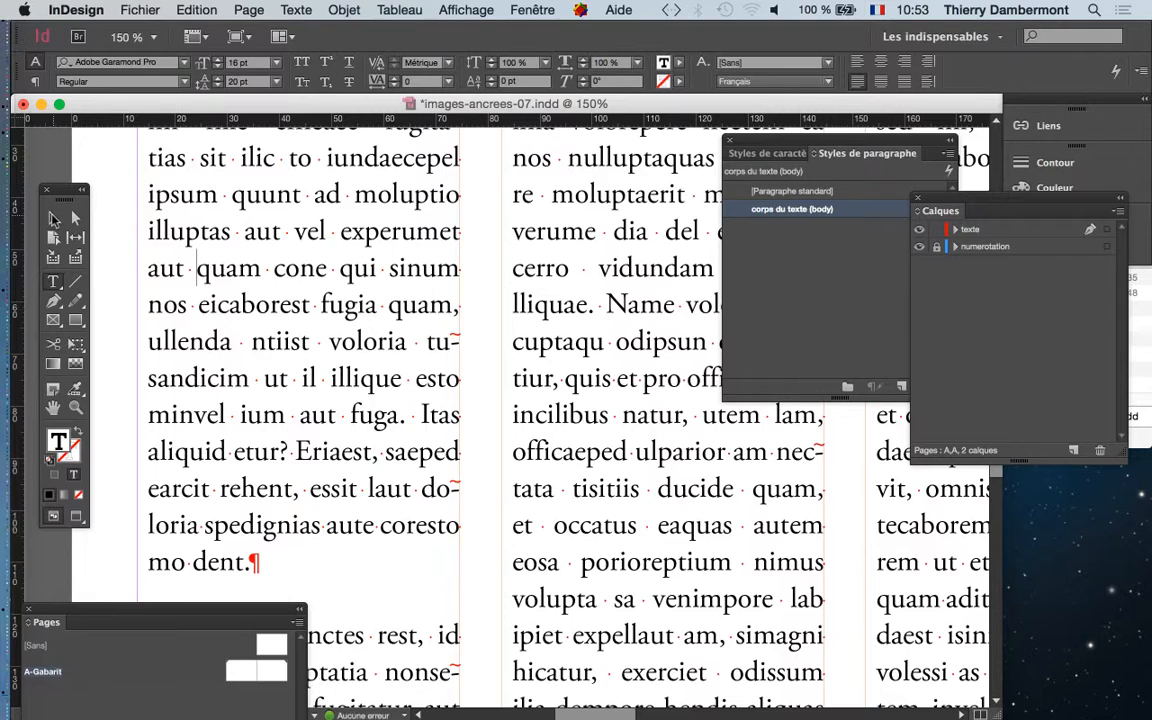
pyautogui.click(53, 218)
pyautogui.click(55, 156)
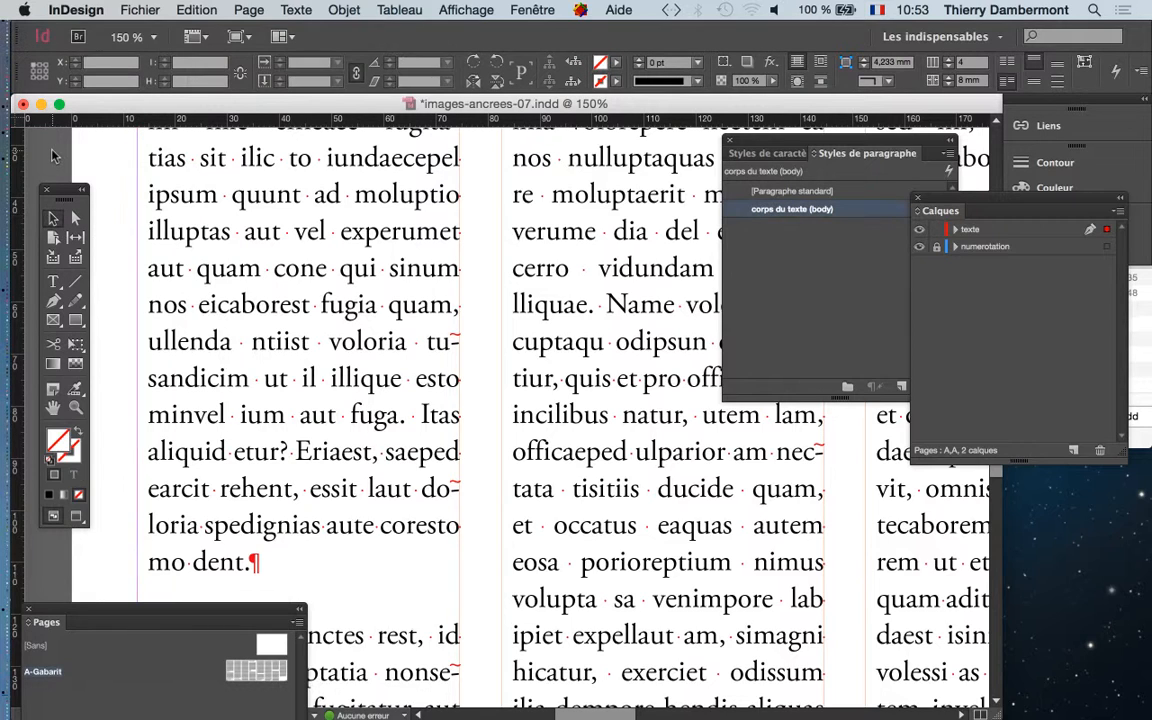
# Turn off hyphenation of capitalised words, of the last word and across columns in the "corps du texte (body)" paragraph style
pyautogui.click(895, 217)
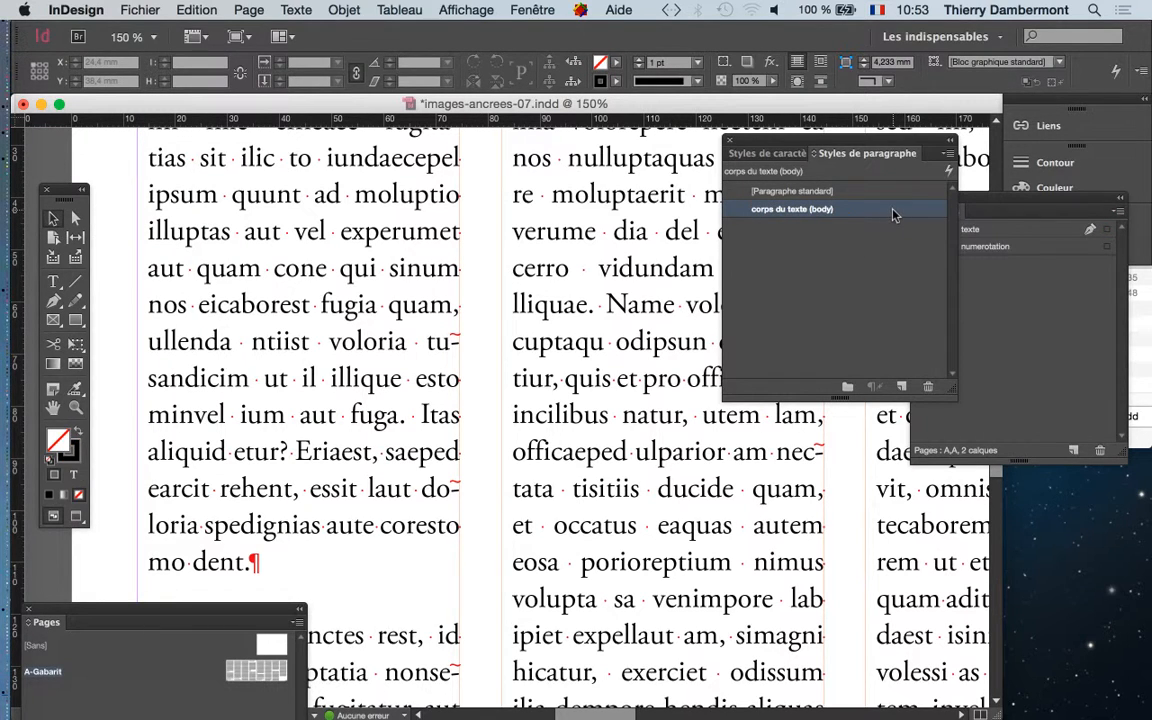
pyautogui.doubleClick(895, 213)
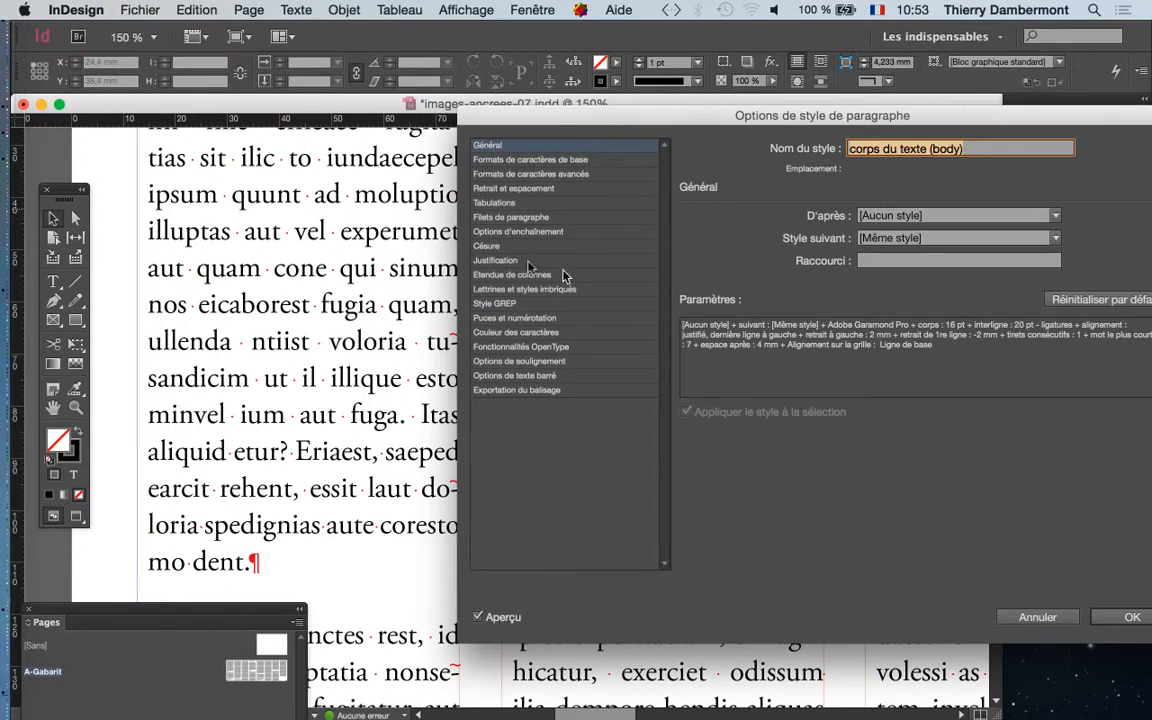
pyautogui.click(507, 245)
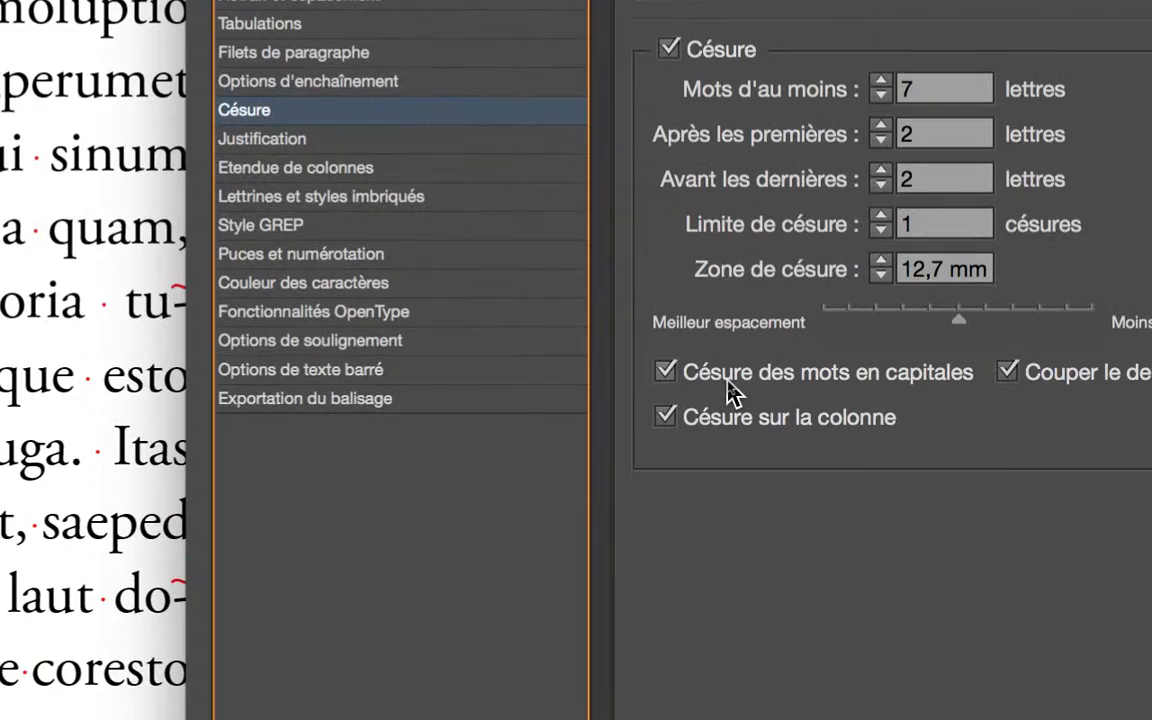
pyautogui.click(702, 380)
pyautogui.click(745, 400)
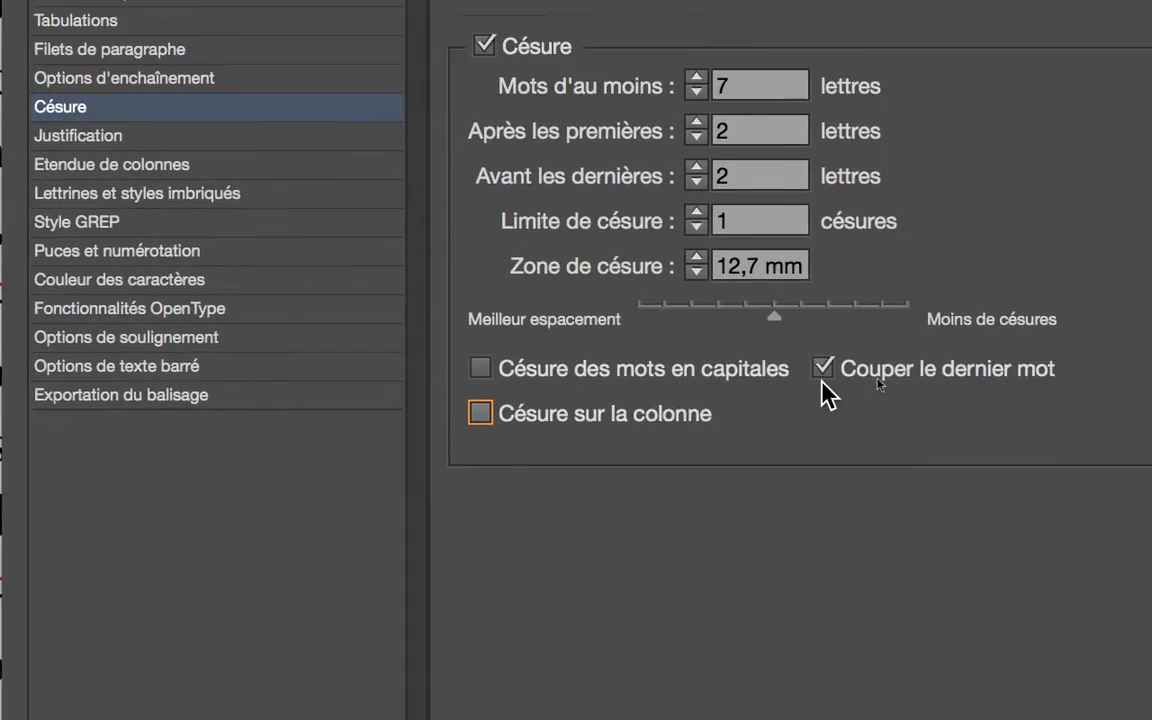
pyautogui.click(1007, 353)
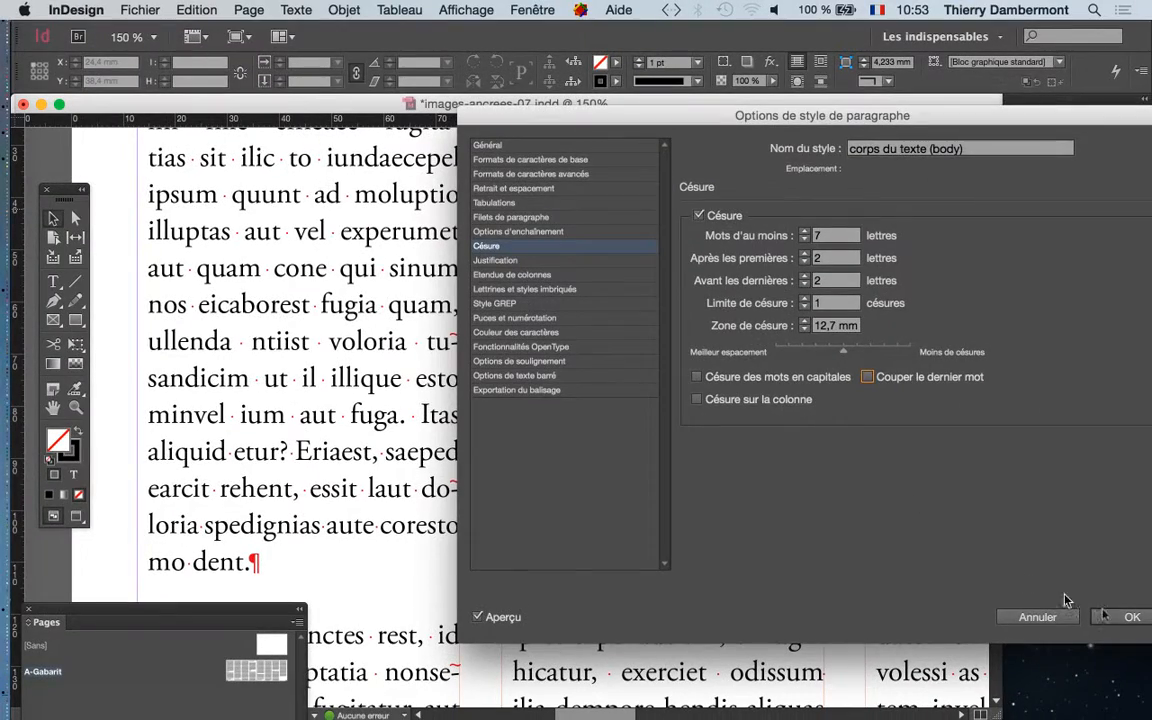
pyautogui.press('Return')
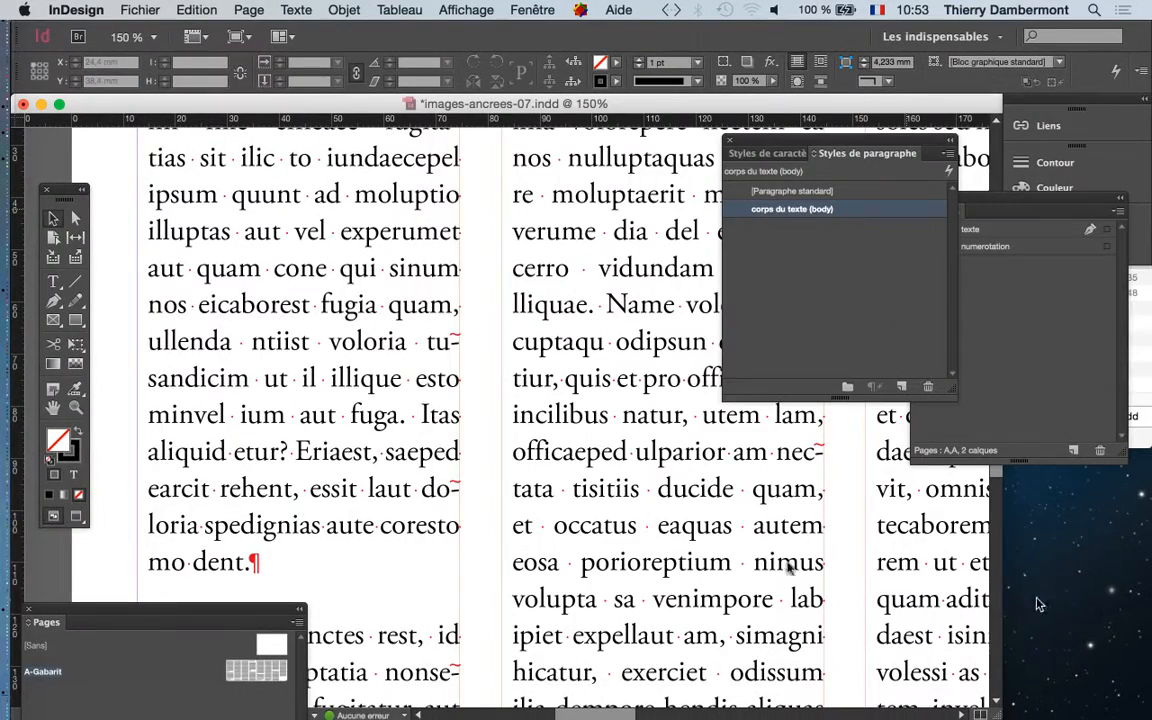
# Examine the justified text columns on the page and review the hyphenation settings of the "corps du texte (body)" style
pyautogui.press('super+minus')
pyautogui.press('super+minus')
pyautogui.press('super+minus')
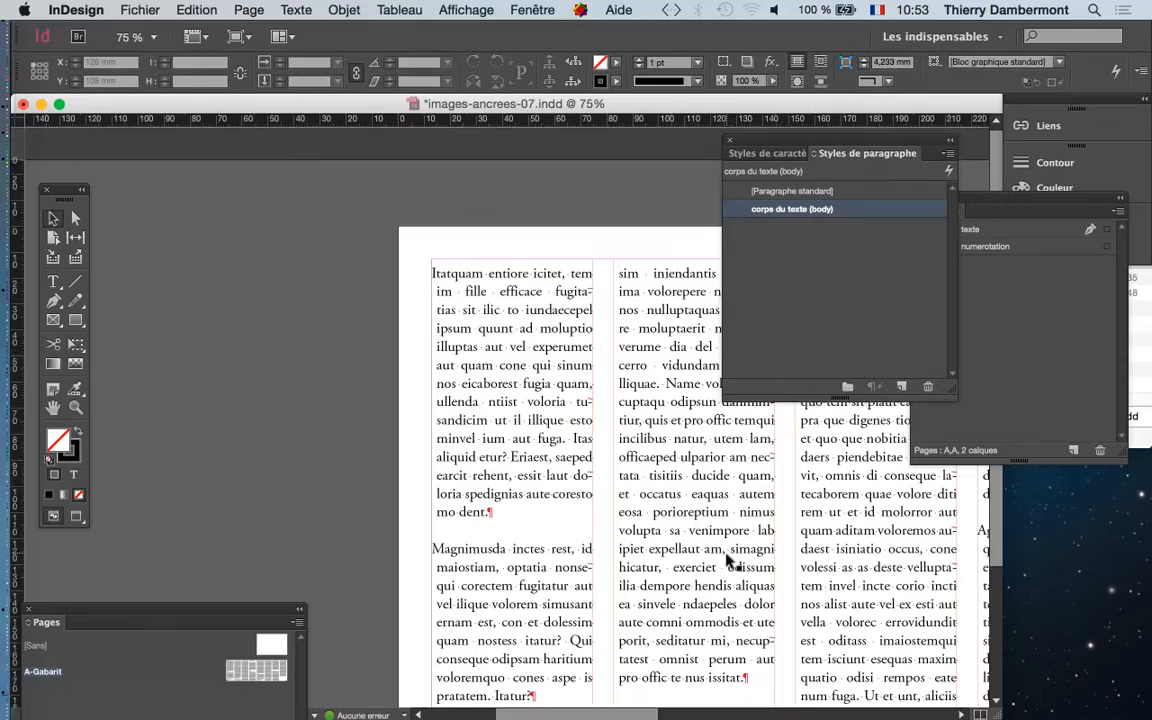
pyautogui.moveTo(483, 376); pyautogui.dragTo(226, 252)
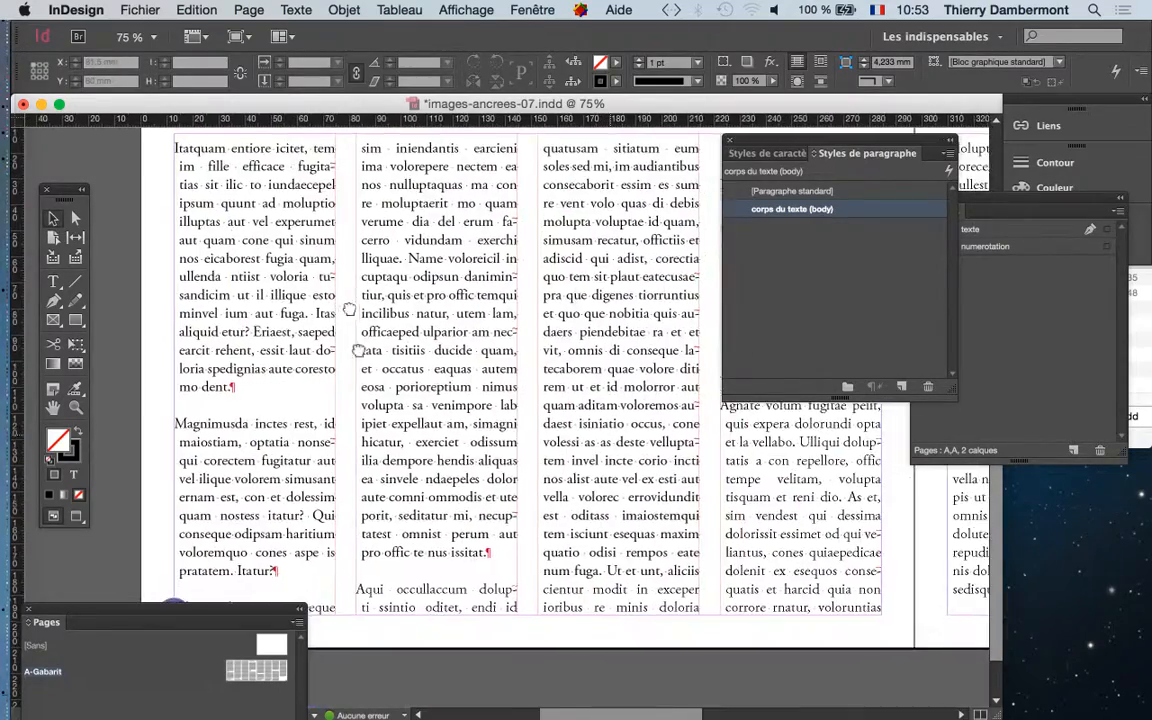
pyautogui.moveTo(468, 460); pyautogui.dragTo(381, 515)
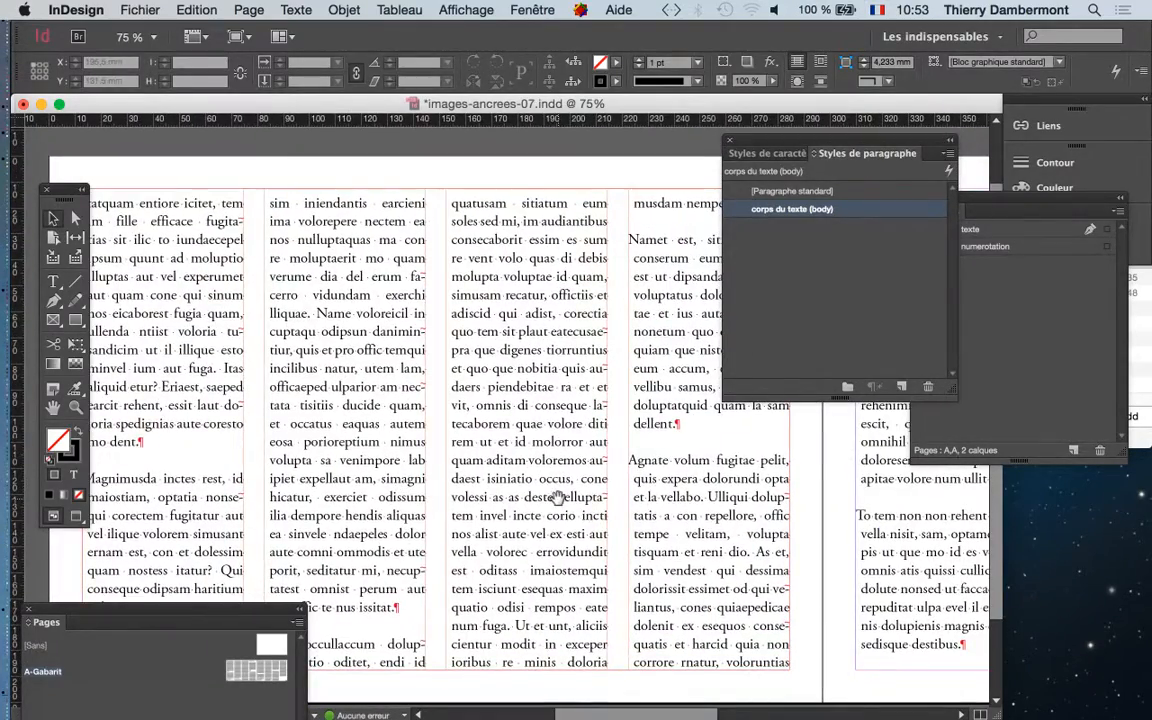
pyautogui.doubleClick(790, 209)
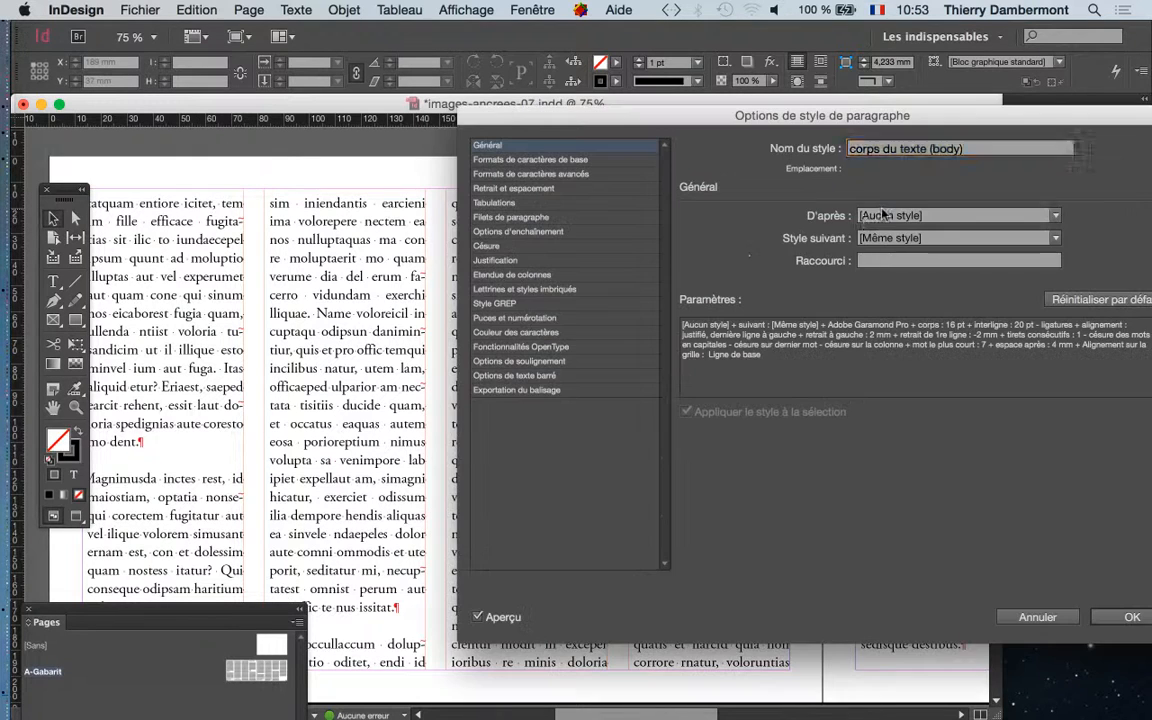
pyautogui.click(585, 246)
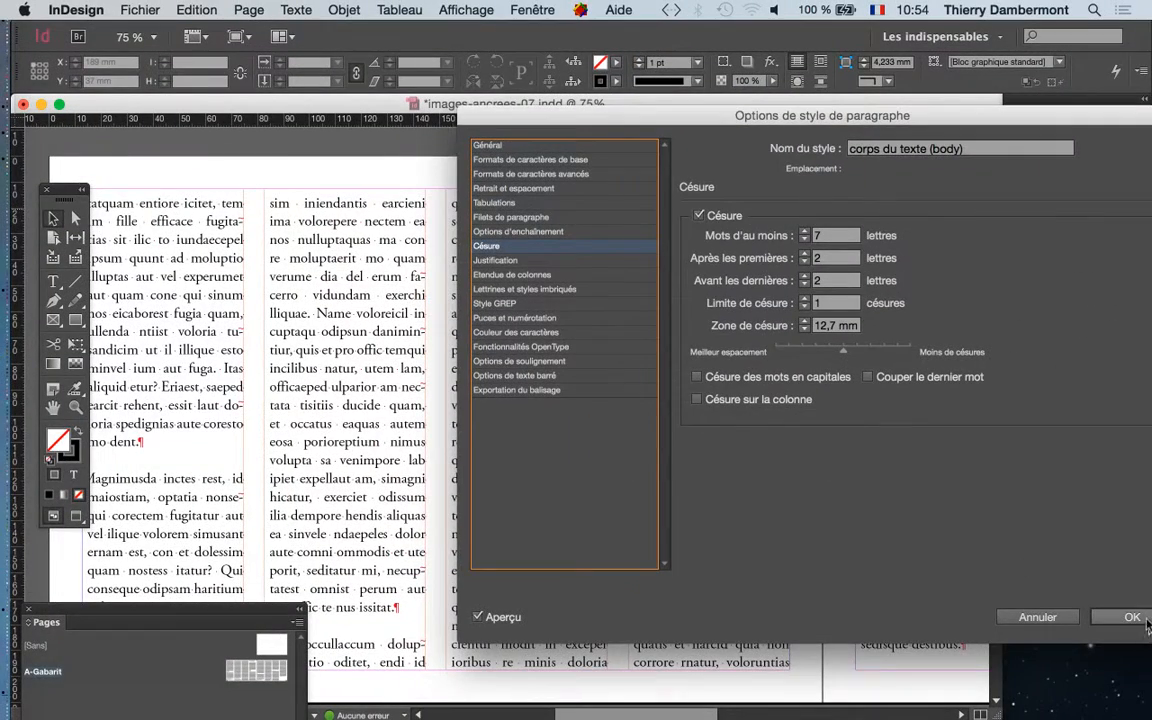
pyautogui.click(1143, 619)
pyautogui.press('super+minus')
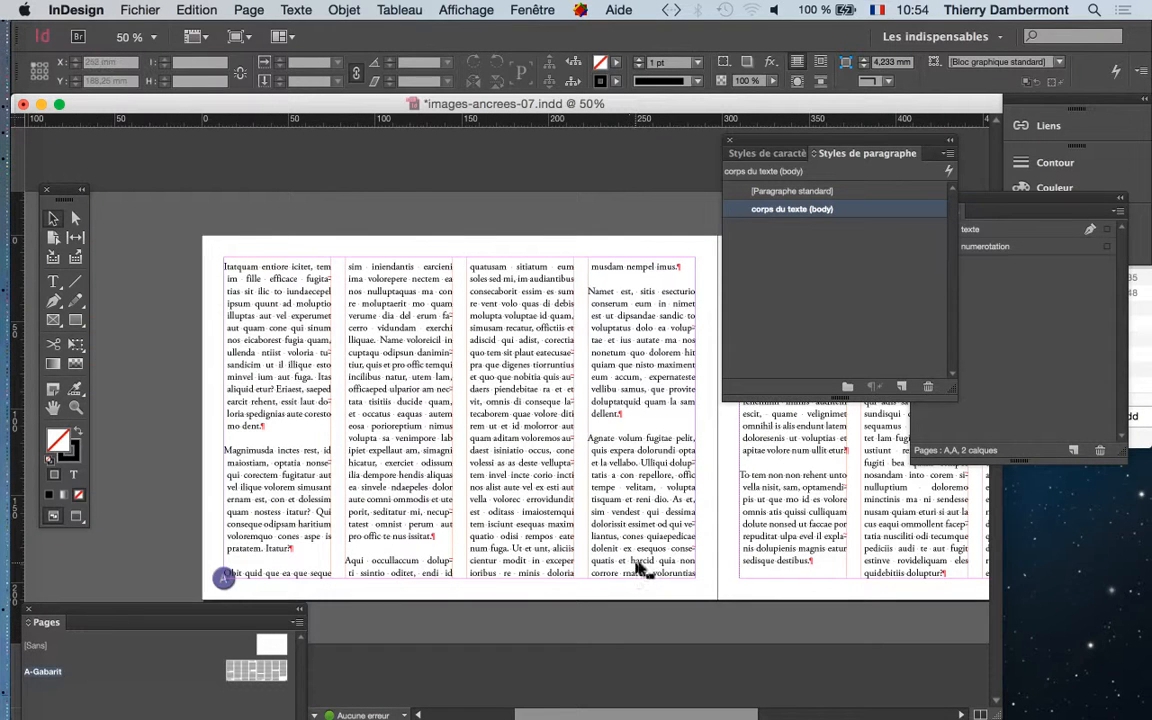